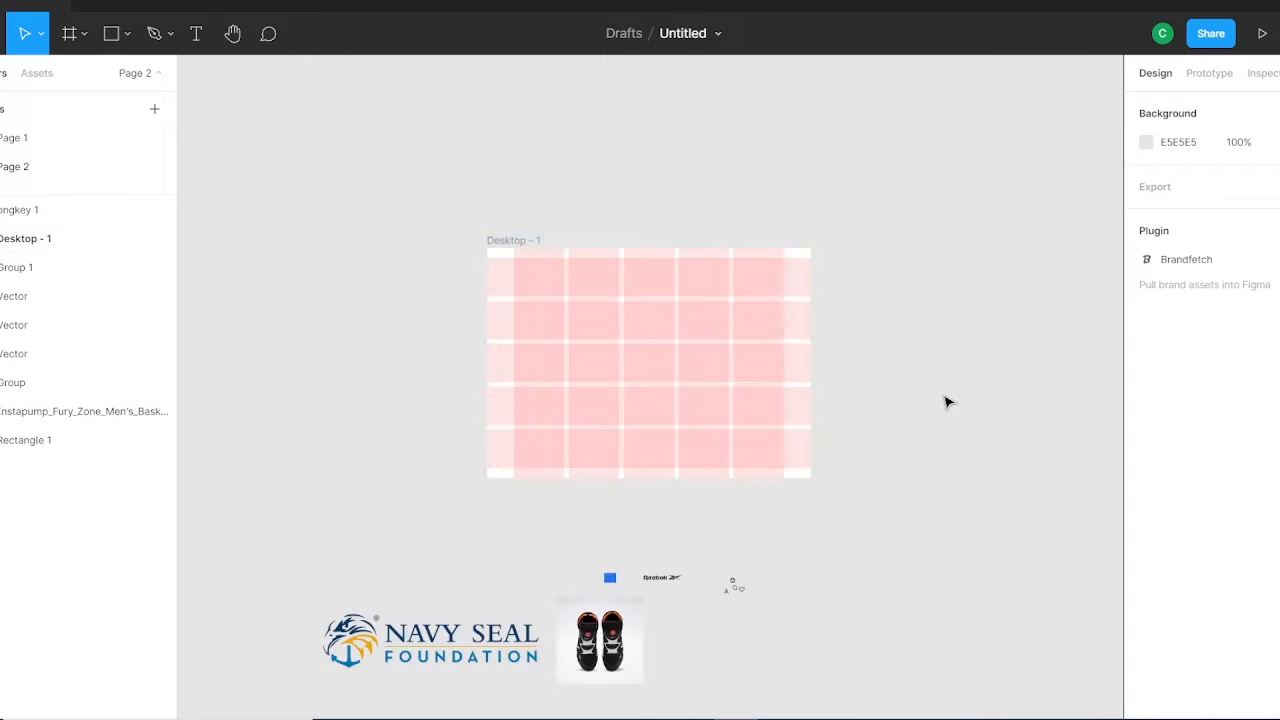
Step: Draw a 1440 px wide header rectangle spanning the full width of the Desktop - 1 frame, flush with its upper edge
key(shift+0)
scroll(1030, 285, up, 2)
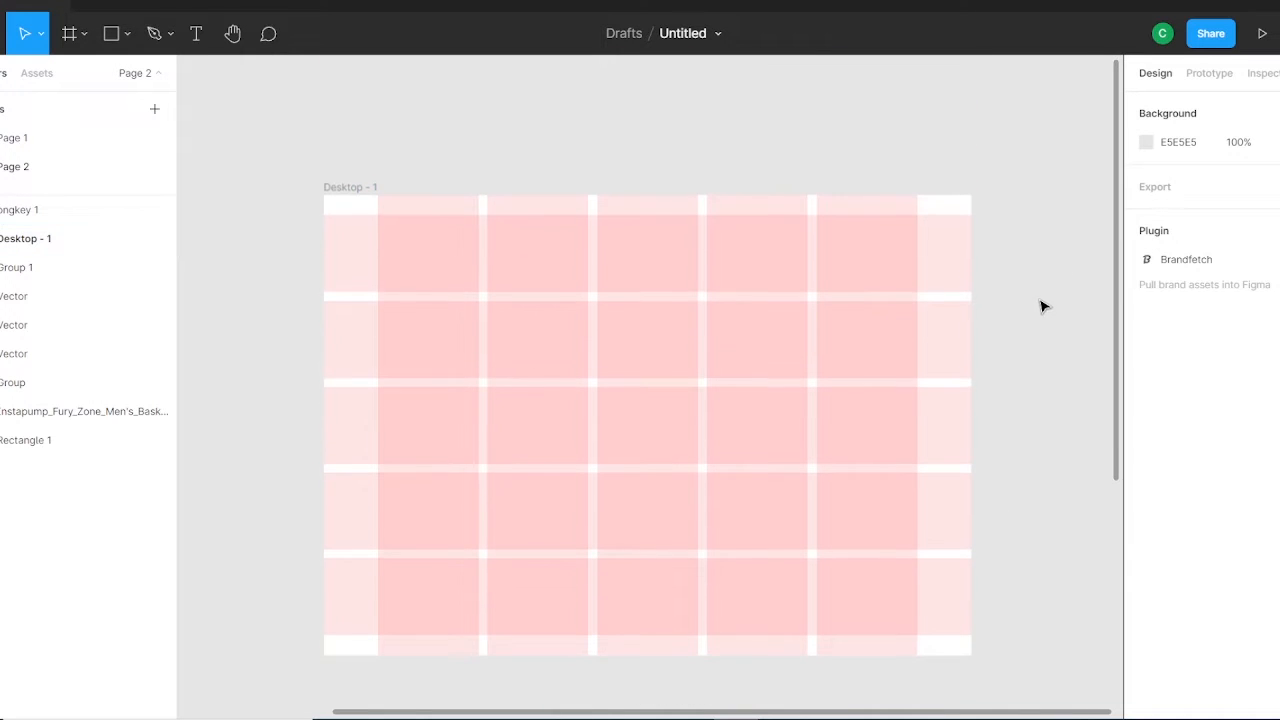
click(114, 38)
drag(354, 235, 971, 293)
drag(354, 266, 322, 266)
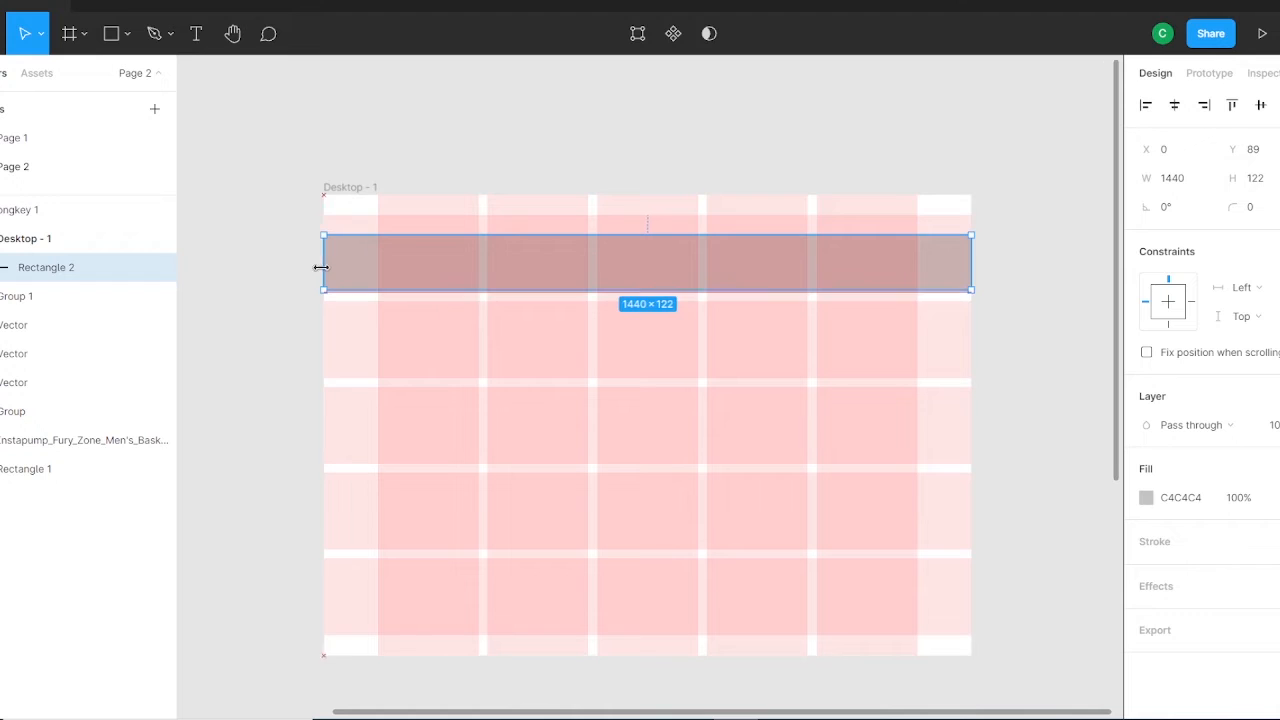
drag(640, 234, 640, 195)
drag(687, 292, 687, 267)
scroll(826, 368, down, 1)
Step: Add the two-line heading "A NATION OF SUPPORT" in Futura Bold, size 60, on the left half of the frame
click(551, 381)
key(t)
click(312, 406)
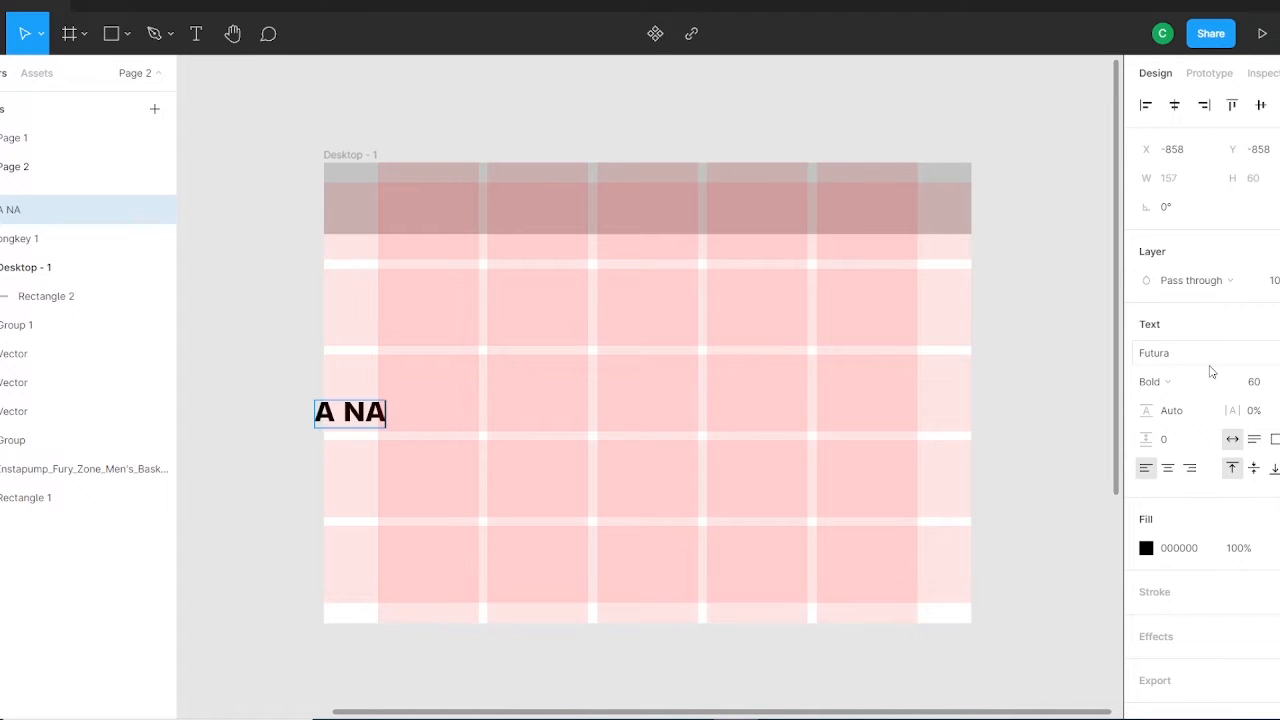
drag(388, 416, 450, 370)
click(430, 408)
double_click(440, 403)
key(Escape)
Step: Align the heading's left edge with the first grid column and fine-tune its position below the header
mouse_move(467, 369)
mouse_down()
mouse_move(435, 369)
mouse_move(493, 363)
mouse_move(457, 360)
mouse_up()
key(Up)
key(Up)
key(Up)
key(Up)
key(Up)
Step: Add a size-24 Futura Md BT paragraph below the heading: "Reebok is a proud partner of the Navy SEAL Foundation. … who keep our country safe."
click(481, 480)
click(196, 33)
click(392, 478)
click(1205, 502)
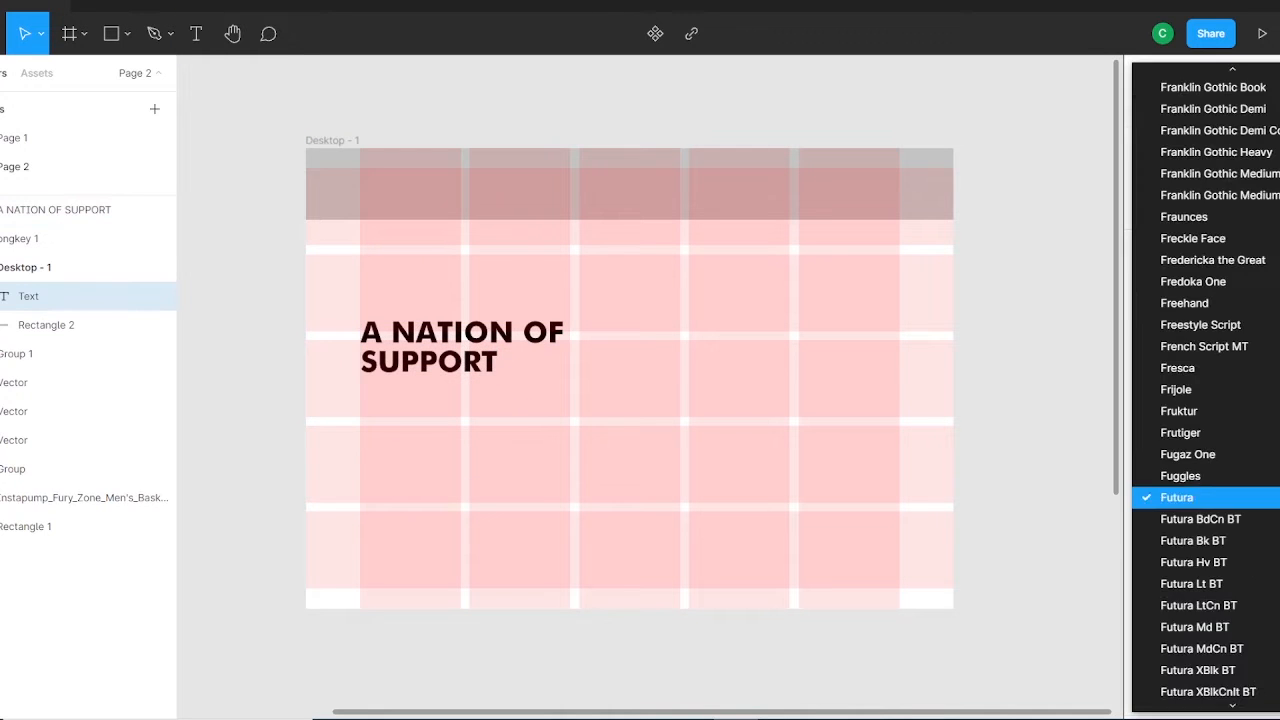
click(1246, 623)
click(1272, 530)
click(491, 464)
click(196, 33)
click(434, 474)
text(Reebok is a proud partner of the Navy SEAL Foundation. This Nano honors the work the Navy SEAL Foundation does to support those who keep our country safe.)
click(735, 499)
Step: Align the paragraph under the heading and set its letter spacing to 2% and paragraph spacing to 5
drag(568, 504, 494, 425)
click(1272, 559)
key(Up)
key(Up)
click(1177, 585)
key(Up)
key(Up)
key(Up)
key(Up)
key(Up)
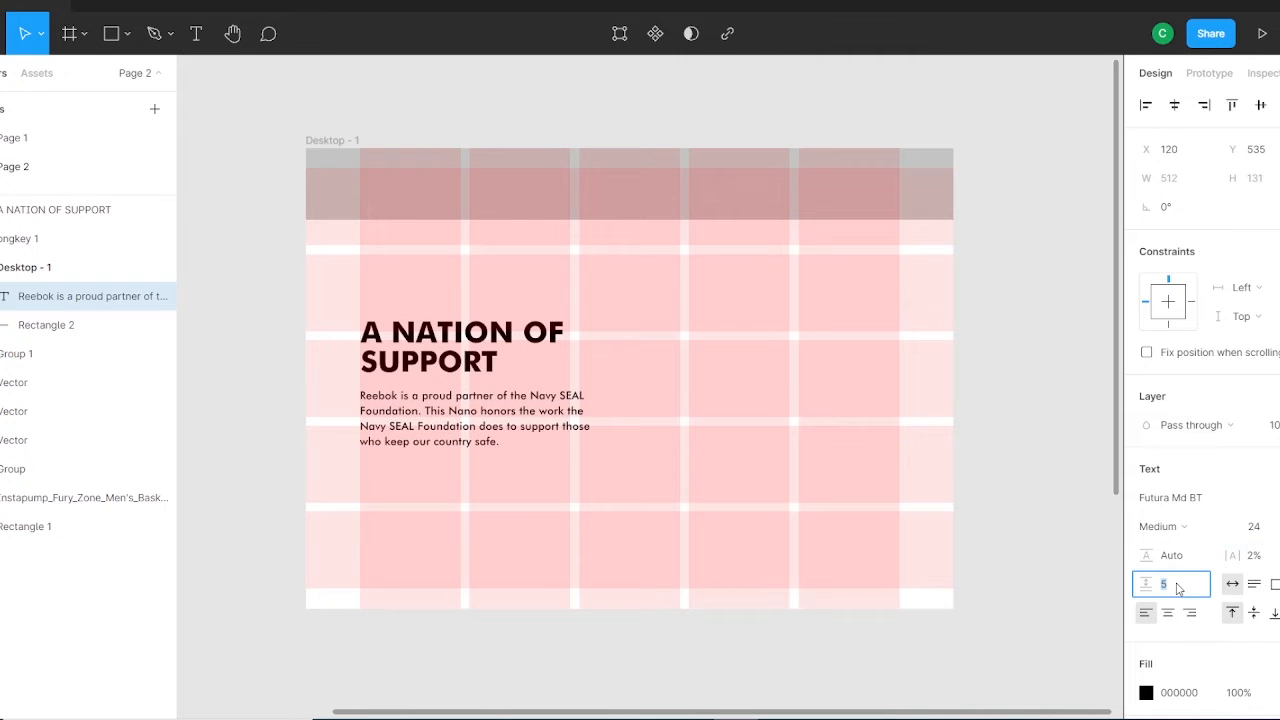
Step: Draw a button rectangle about 248 × 87 px with corner radius 25 below the paragraph, aligned to the first grid column
click(1030, 480)
click(118, 36)
mouse_move(346, 463)
mouse_down()
mouse_move(471, 507)
mouse_move(457, 502)
mouse_up()
drag(410, 484, 424, 484)
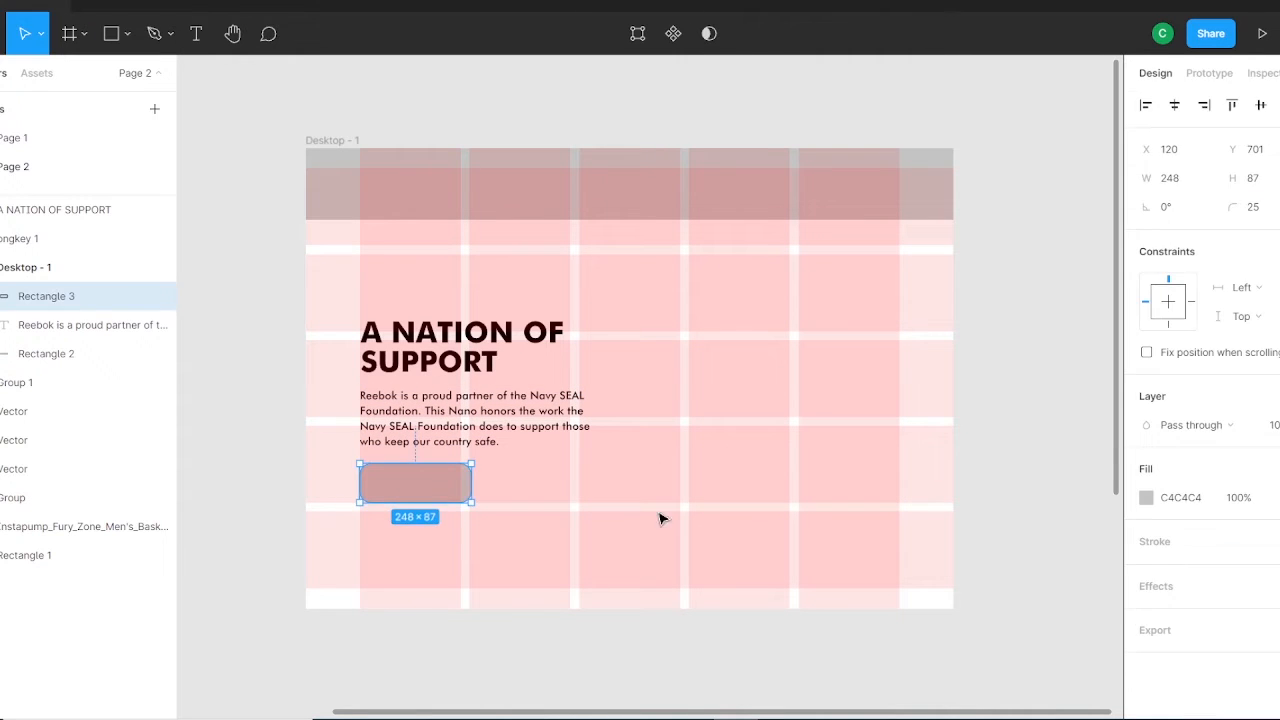
Step: Add the label "Shop Nano X1", center it inside the button rectangle, and shift both slightly down
key(t)
click(669, 378)
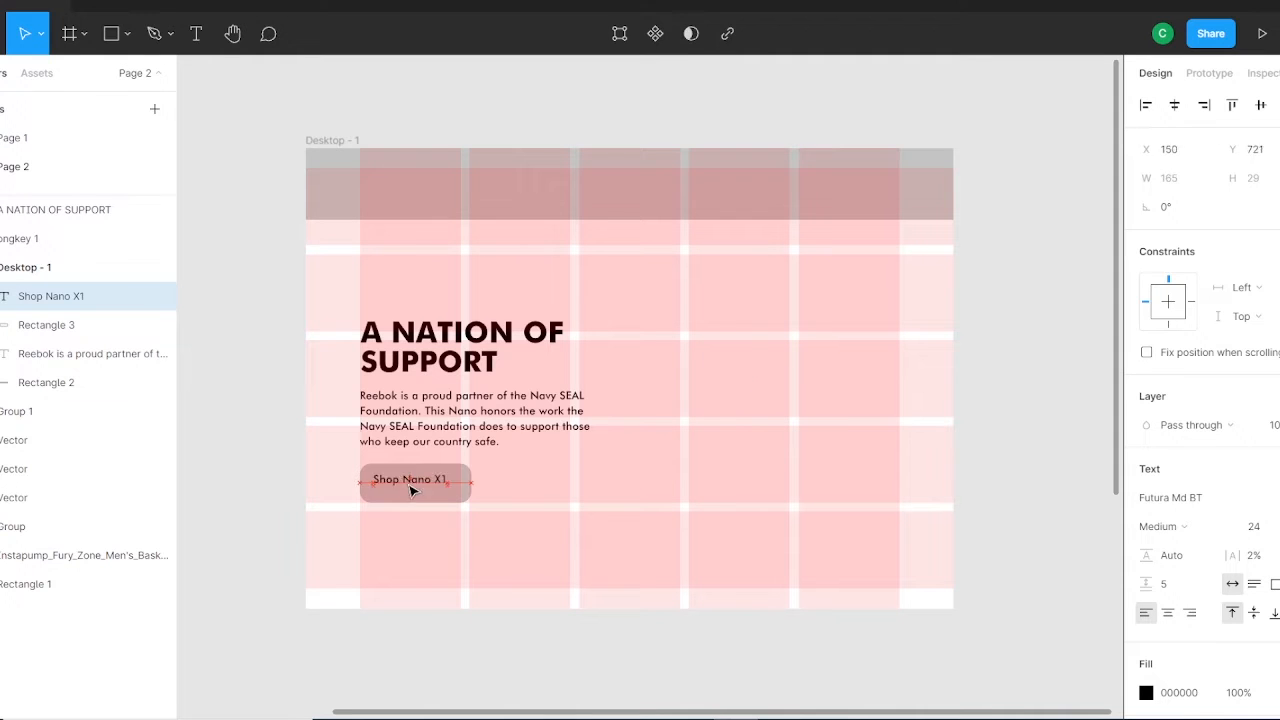
drag(409, 485, 415, 489)
shift+click(446, 487)
drag(482, 514, 366, 450)
drag(441, 480, 441, 489)
click(441, 489)
click(491, 418)
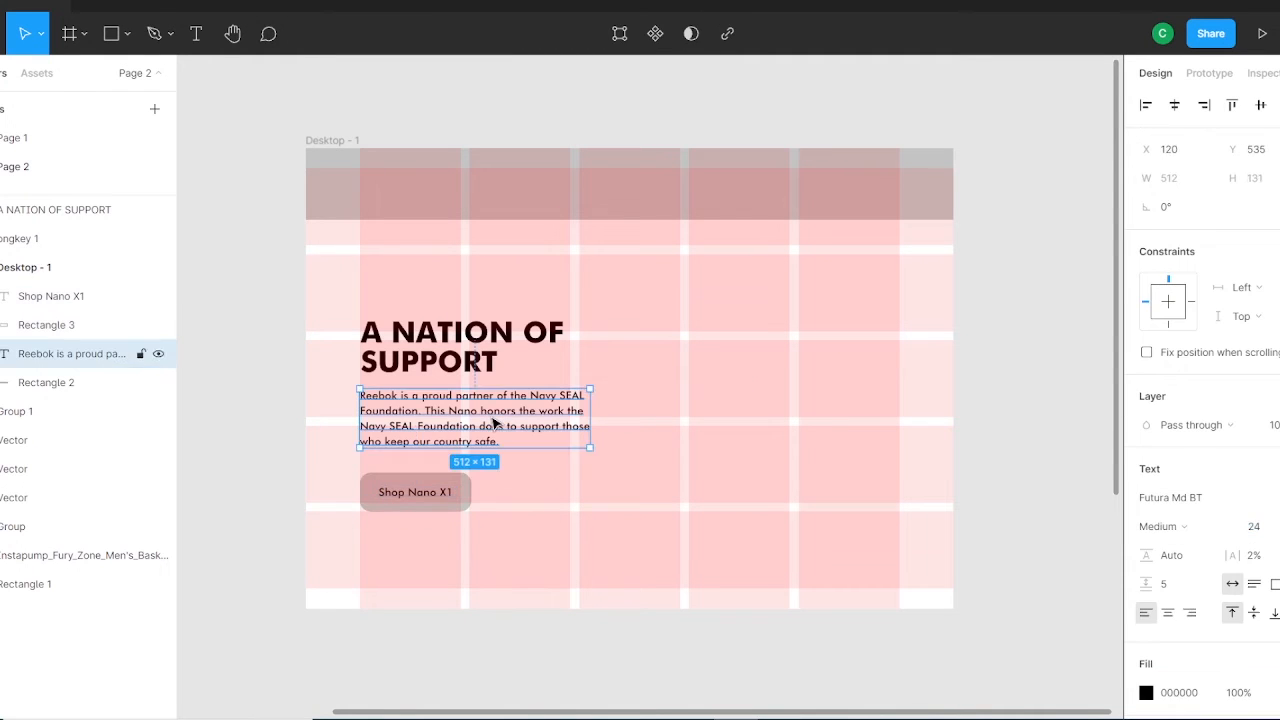
Step: Move the button and its label up slightly, closer to the paragraph
key(Escape)
drag(459, 542, 423, 483)
key(shift+Up)
key(shift+Up)
click(690, 440)
Step: Move the Reebok logo from below the frame into the header, aligned with the first grid column's left edge
scroll(726, 417, down, 3)
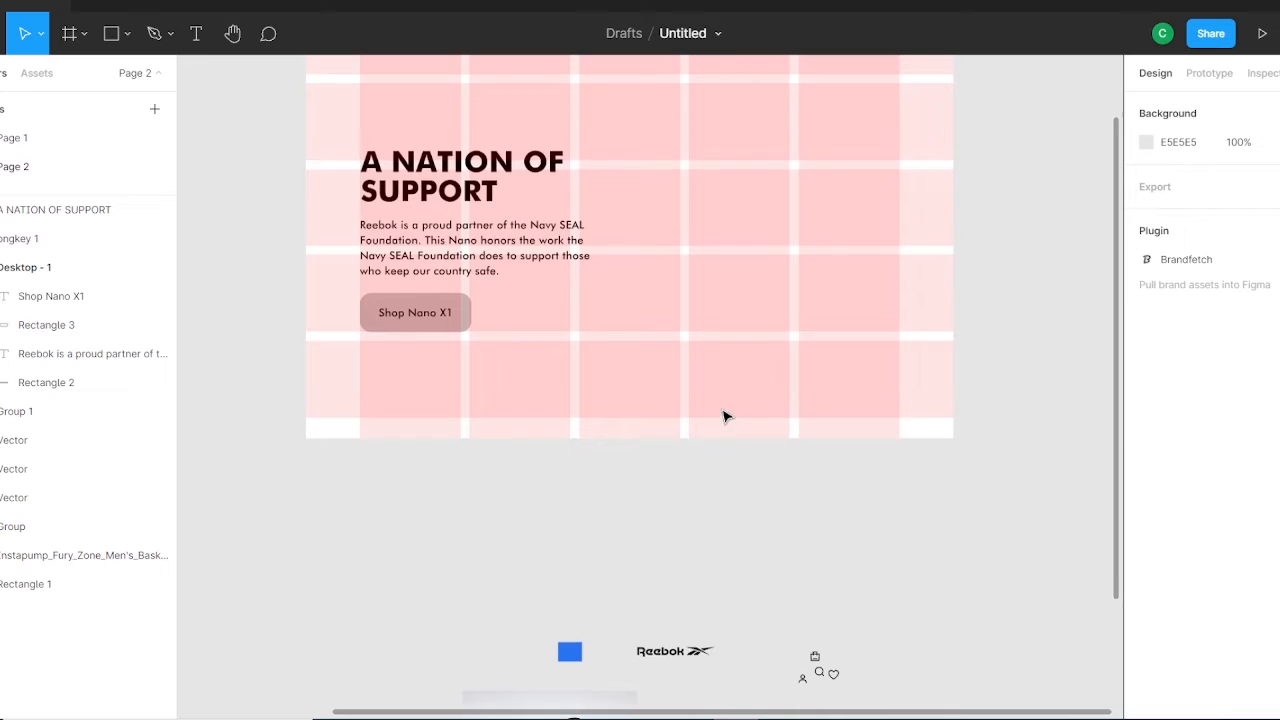
scroll(741, 487, up, 1)
drag(692, 690, 748, 391)
scroll(748, 391, up, 2)
drag(703, 438, 604, 287)
click(686, 306)
drag(408, 218, 450, 205)
click(403, 216)
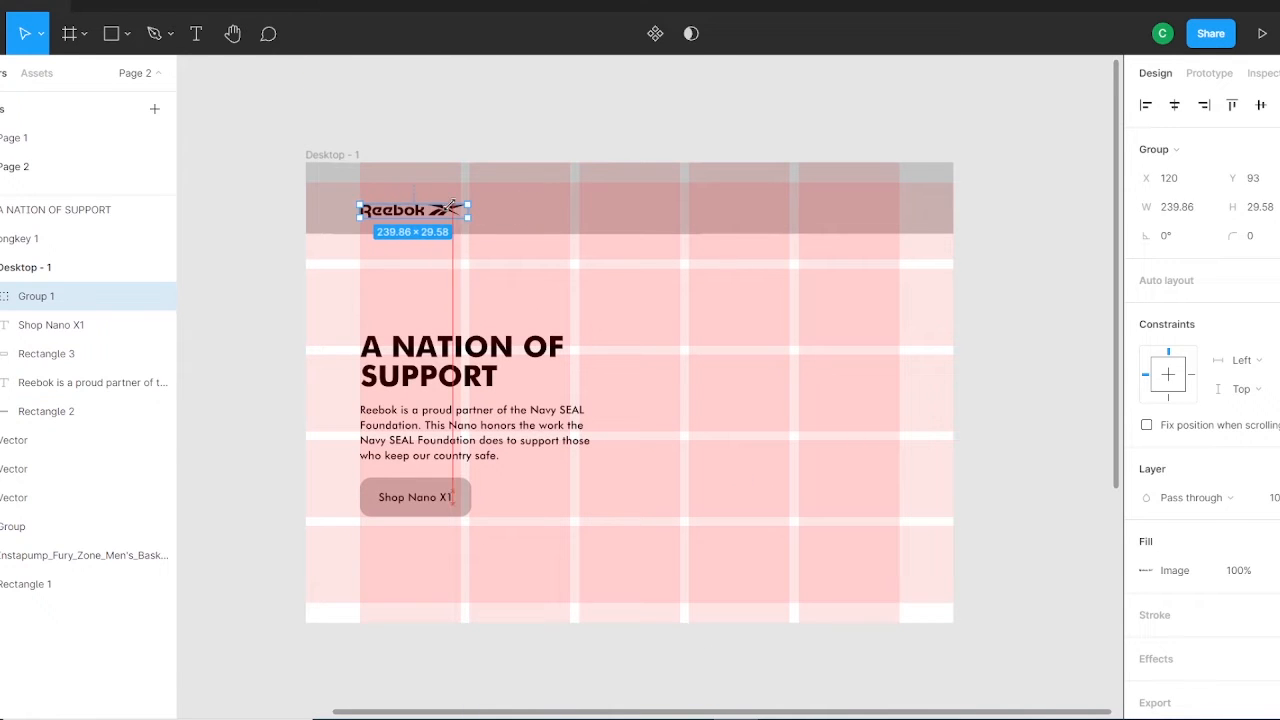
Step: Place the Navy SEAL Foundation logo beside the heading block and resize it to span the last two grid columns
click(670, 268)
scroll(763, 446, down, 3)
click(723, 322)
scroll(723, 309, up, 3)
drag(700, 587, 743, 423)
drag(945, 400, 856, 424)
drag(746, 461, 787, 375)
double_click(682, 363)
drag(681, 362, 680, 336)
click(678, 495)
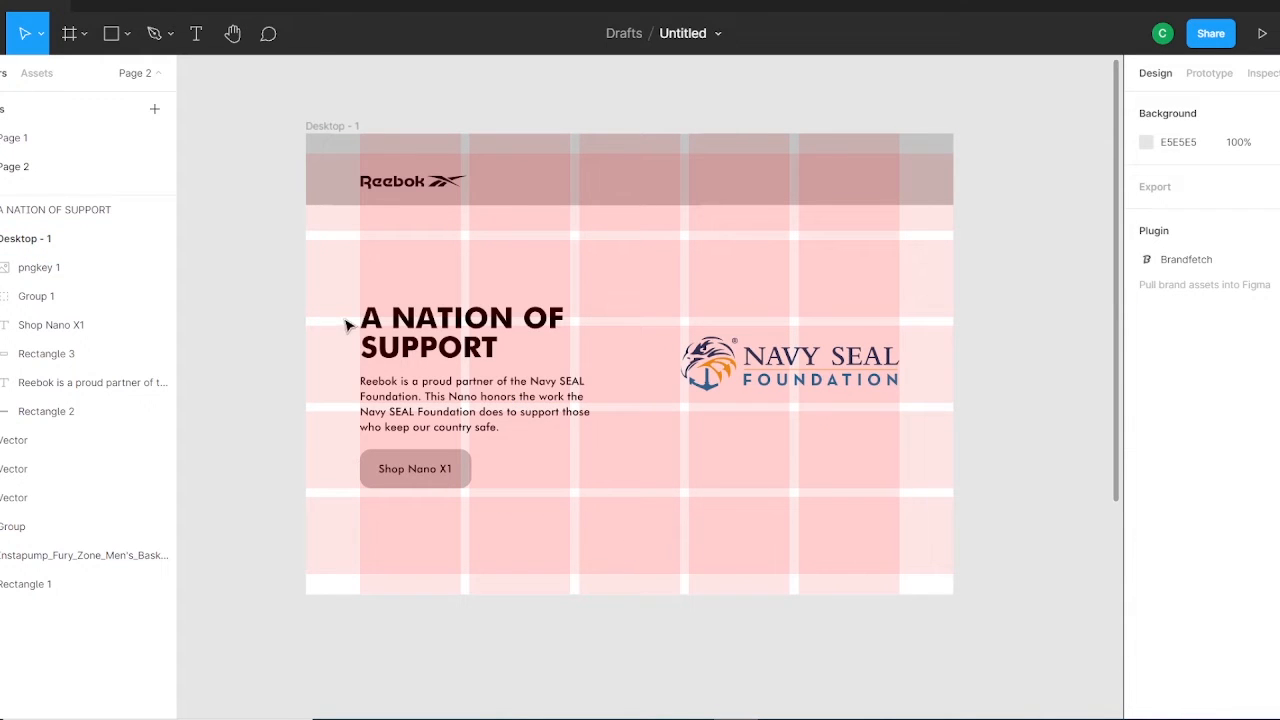
Step: Add a WOMEN text label below the button and a copy beside it reading MEN
scroll(527, 274, down, 1)
key(t)
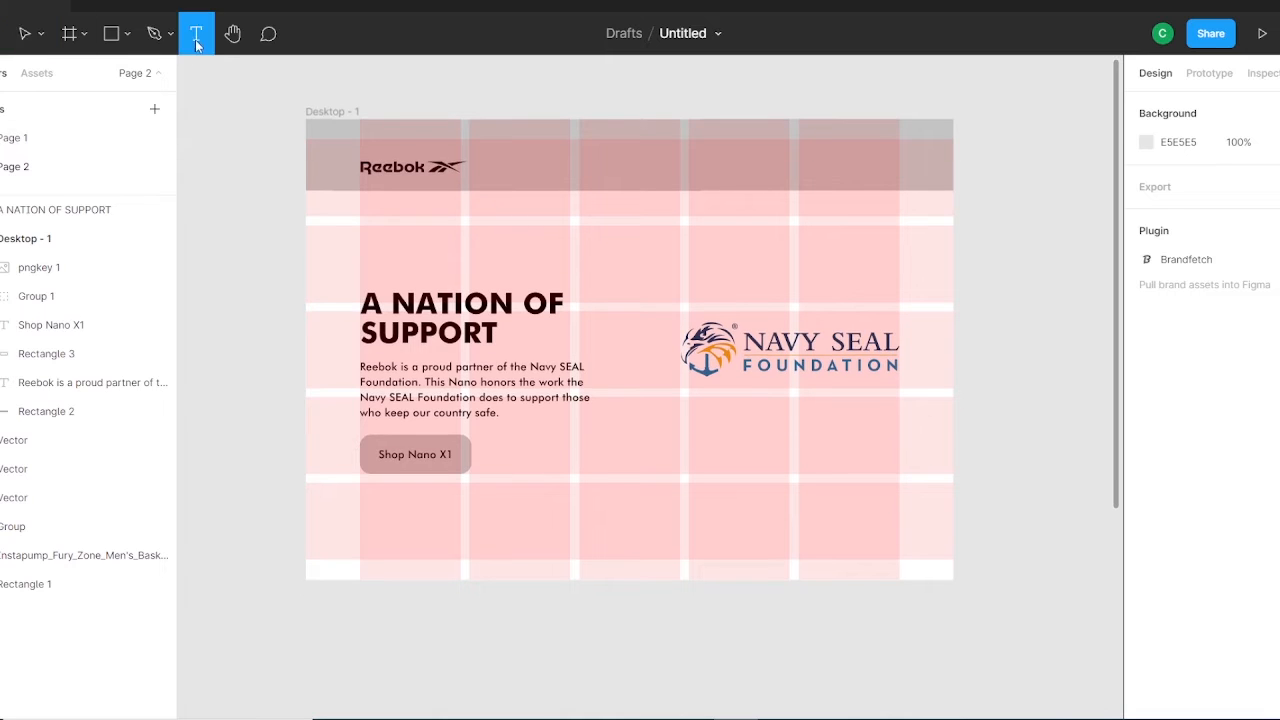
click(418, 532)
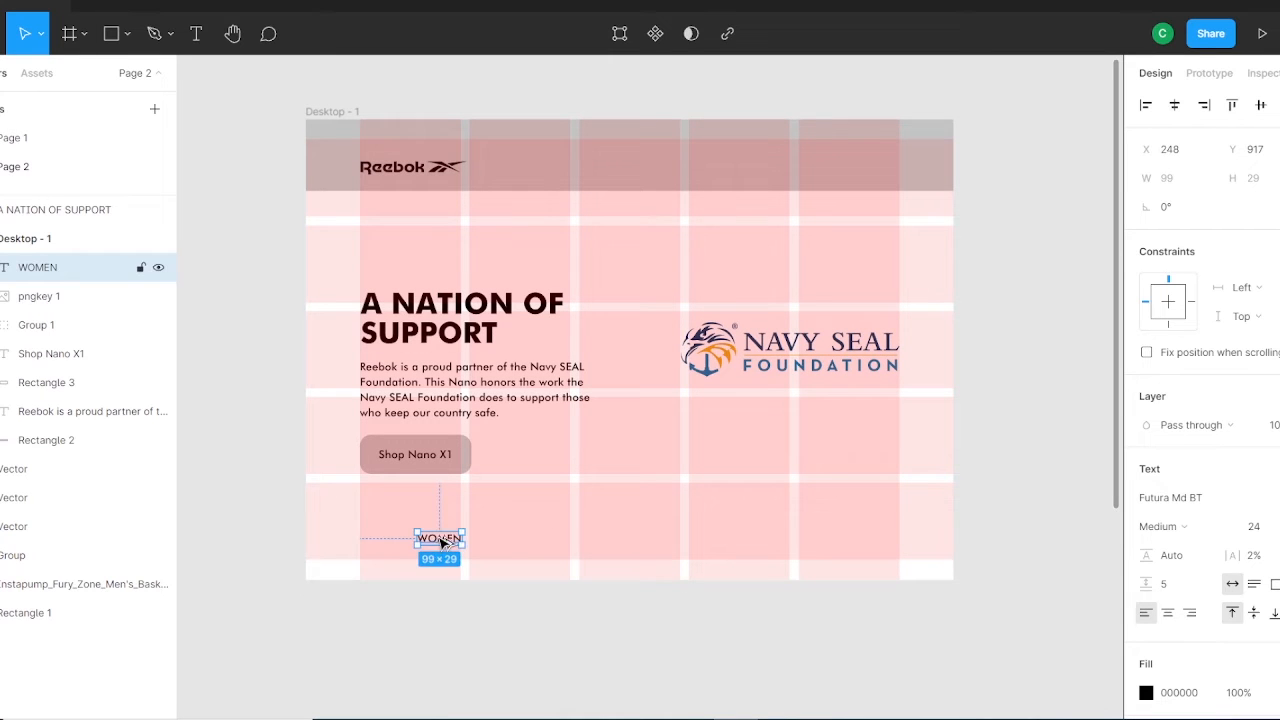
alt+drag(443, 541, 509, 539)
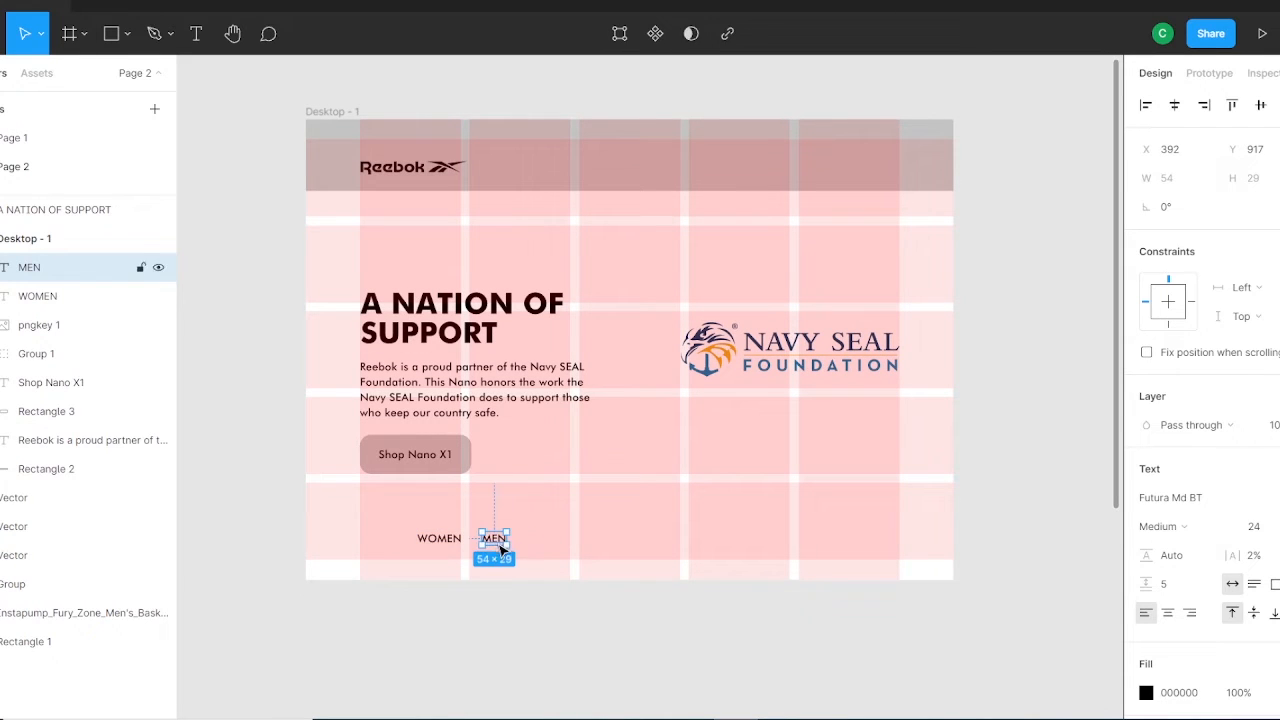
Step: Duplicate the MEN label four times in a row with equal offsets
alt+drag(495, 538, 540, 540)
key(ctrl+d)
key(ctrl+d)
key(ctrl+d)
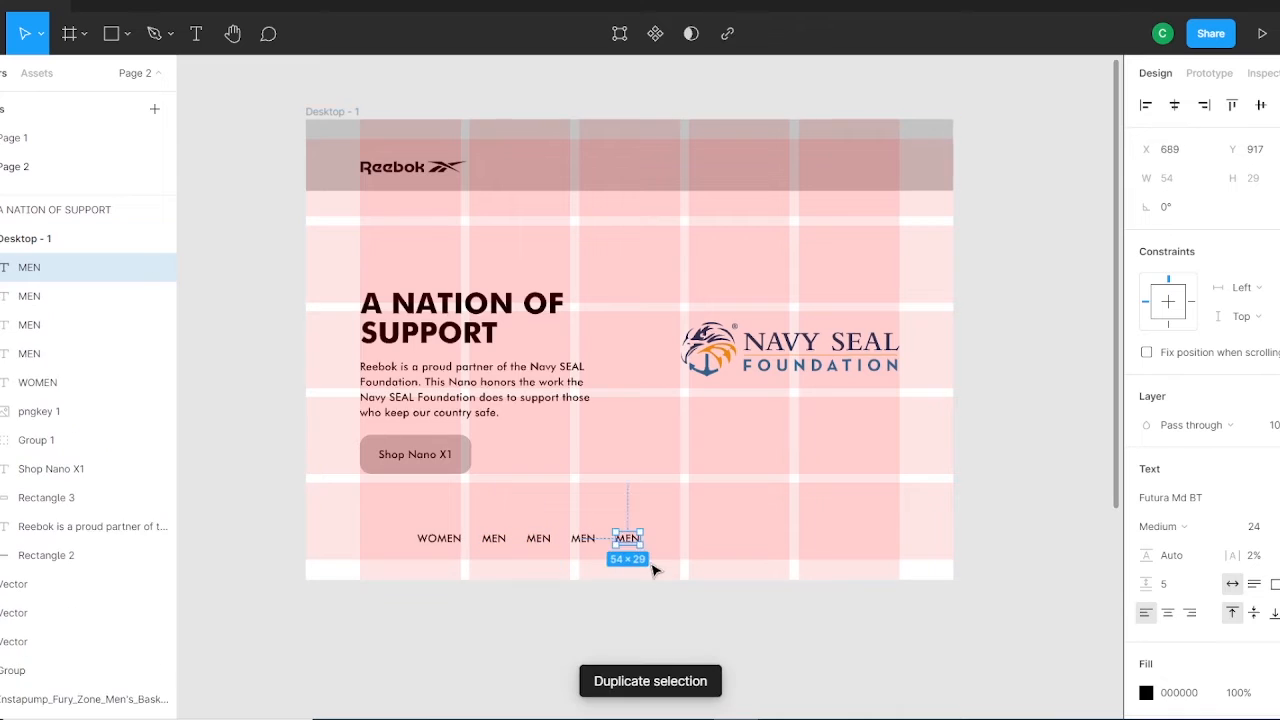
Step: Change three of the duplicated labels to KIDS, UNISEX and SALE, and delete the extra MEN copy
double_click(538, 539)
text(KIDS)
double_click(583, 538)
text(UNISEX)
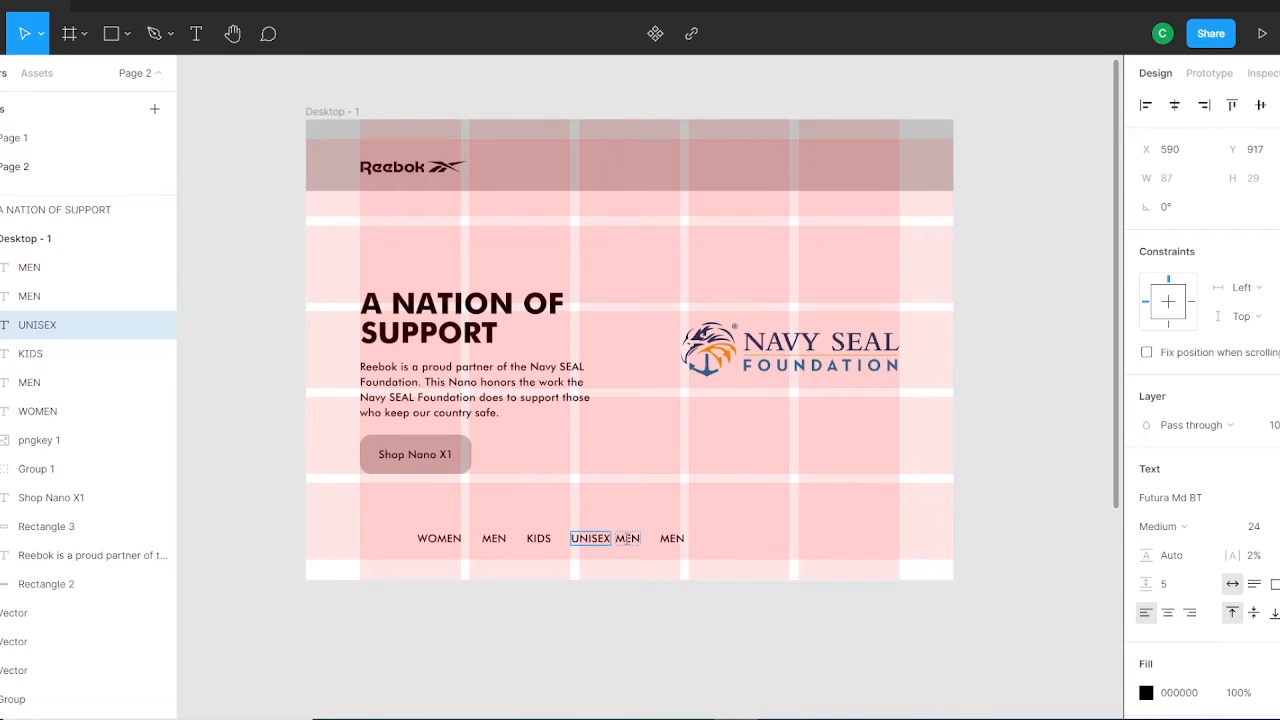
double_click(627, 538)
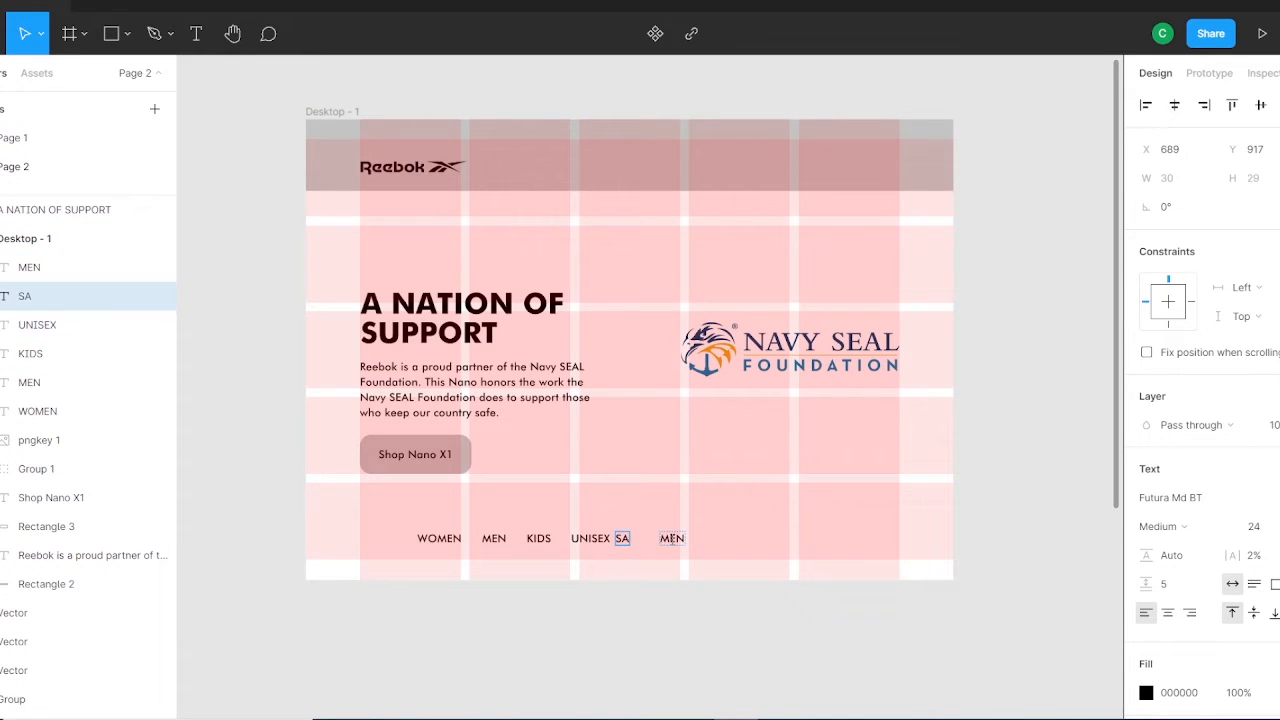
click(672, 539)
key(Delete)
Step: Tidy up the spacing of the five navigation labels from WOMEN to SALE
drag(628, 540, 414, 531)
click(1278, 105)
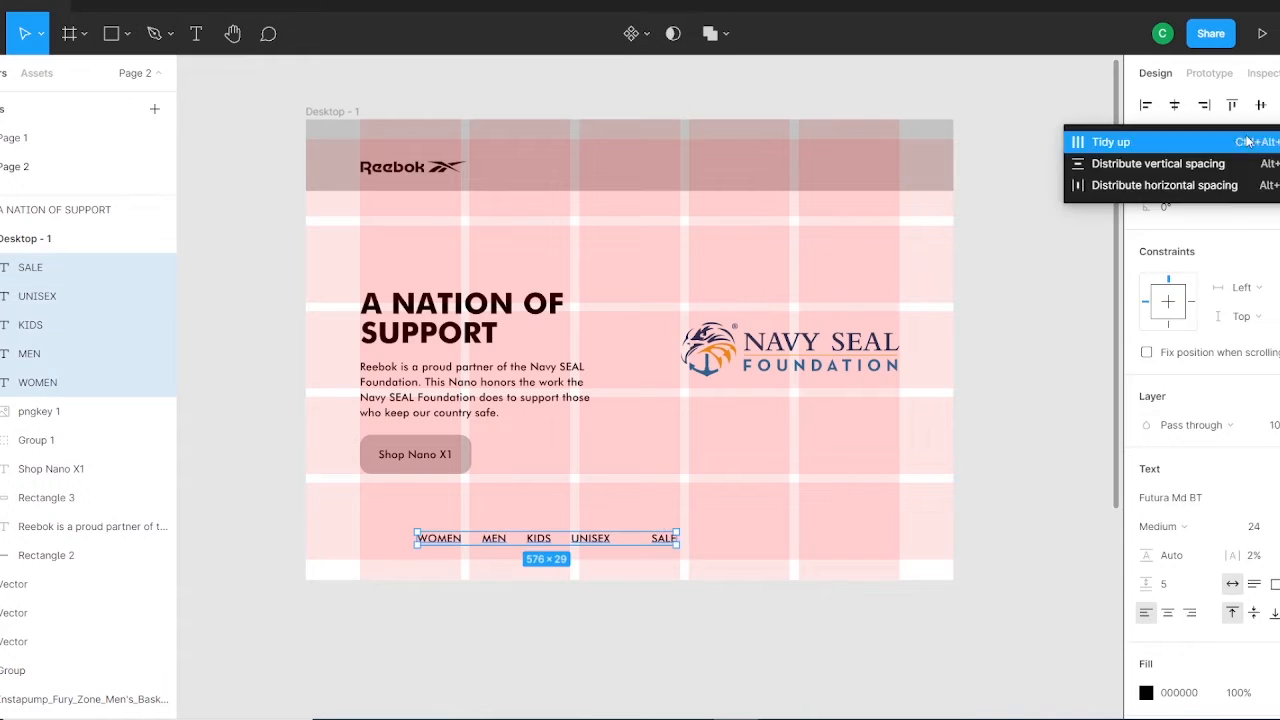
click(1246, 141)
Step: Move the five navigation labels into the header beside the Reebok logo and set their font size to 18
drag(612, 540, 678, 172)
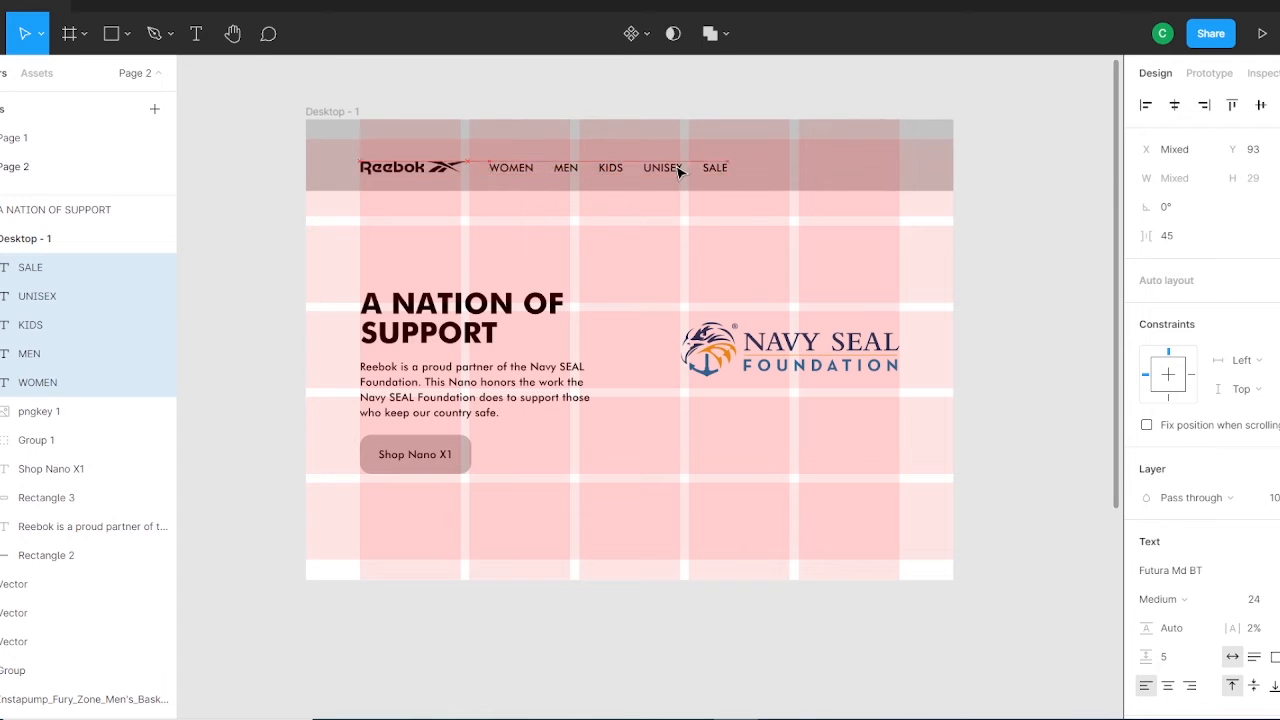
click(1256, 599)
key(Down)
Step: Shrink the Reebok logo slightly and distribute the horizontal spacing of the five navigation labels
click(430, 168)
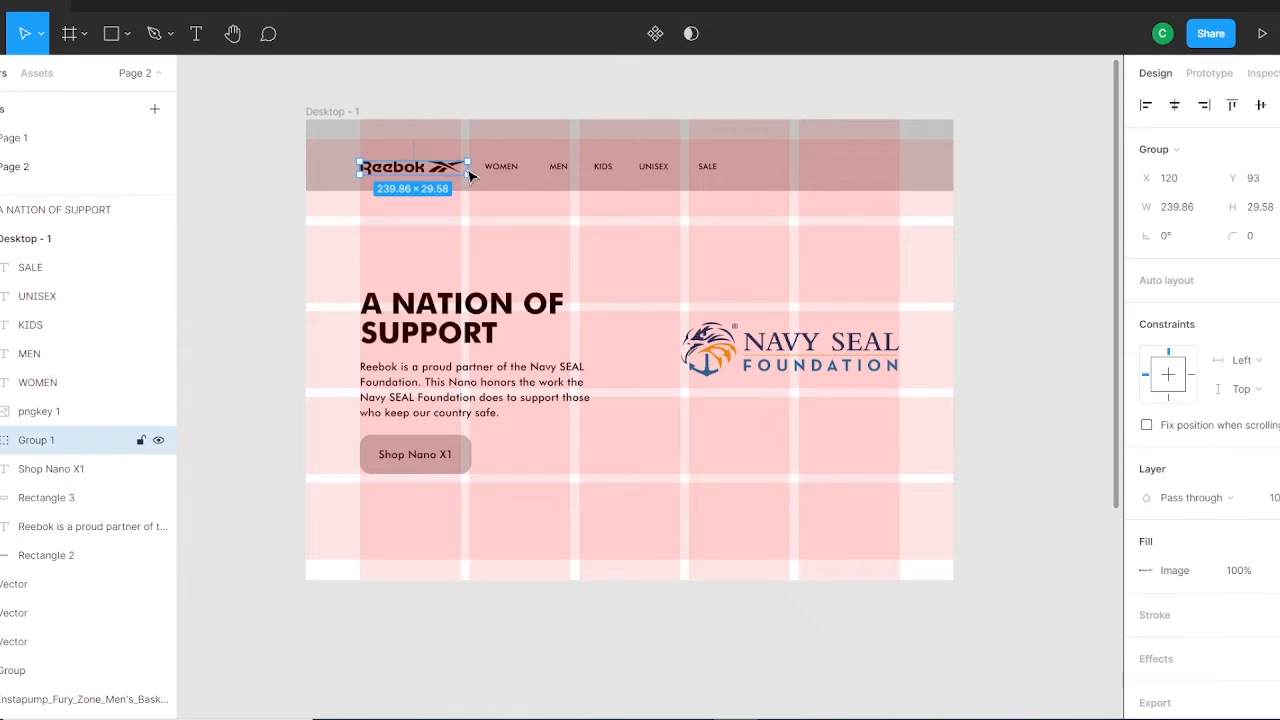
click(707, 167)
shift+click(654, 167)
shift+click(603, 167)
shift+click(558, 168)
shift+click(502, 167)
click(1278, 105)
click(1150, 186)
click(502, 167)
key(ctrl+minus)
shift+click(507, 170)
click(509, 170)
drag(711, 169, 693, 171)
shift+click(655, 169)
shift+click(603, 169)
shift+click(557, 170)
shift+click(503, 169)
key(ctrl+z)
click(570, 90)
Step: Move the SALE label closer to the others and space all five navigation labels evenly
drag(558, 170, 639, 173)
drag(711, 172, 688, 173)
shift+click(639, 170)
shift+click(590, 170)
shift+click(546, 170)
shift+click(503, 170)
click(1278, 105)
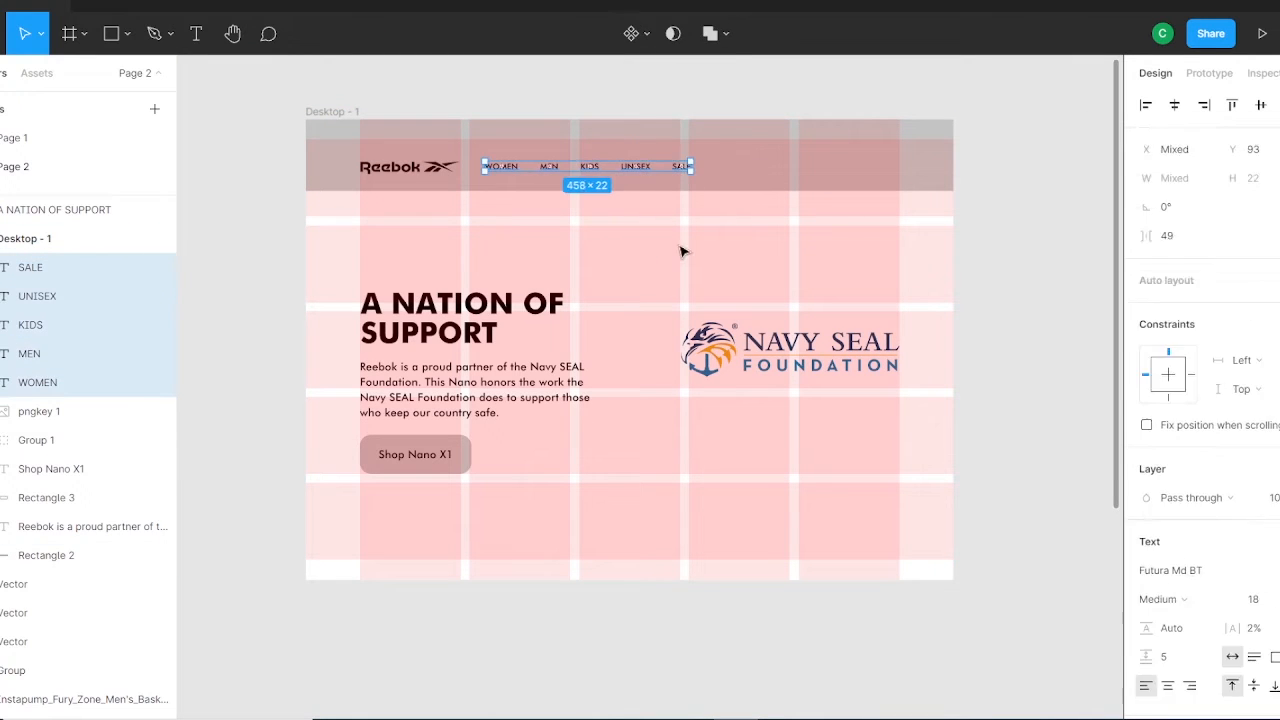
click(800, 215)
Step: Move the bag, search, profile and heart icons from below the frame to the area above the Navy SEAL Foundation logo
scroll(825, 420, down, 4)
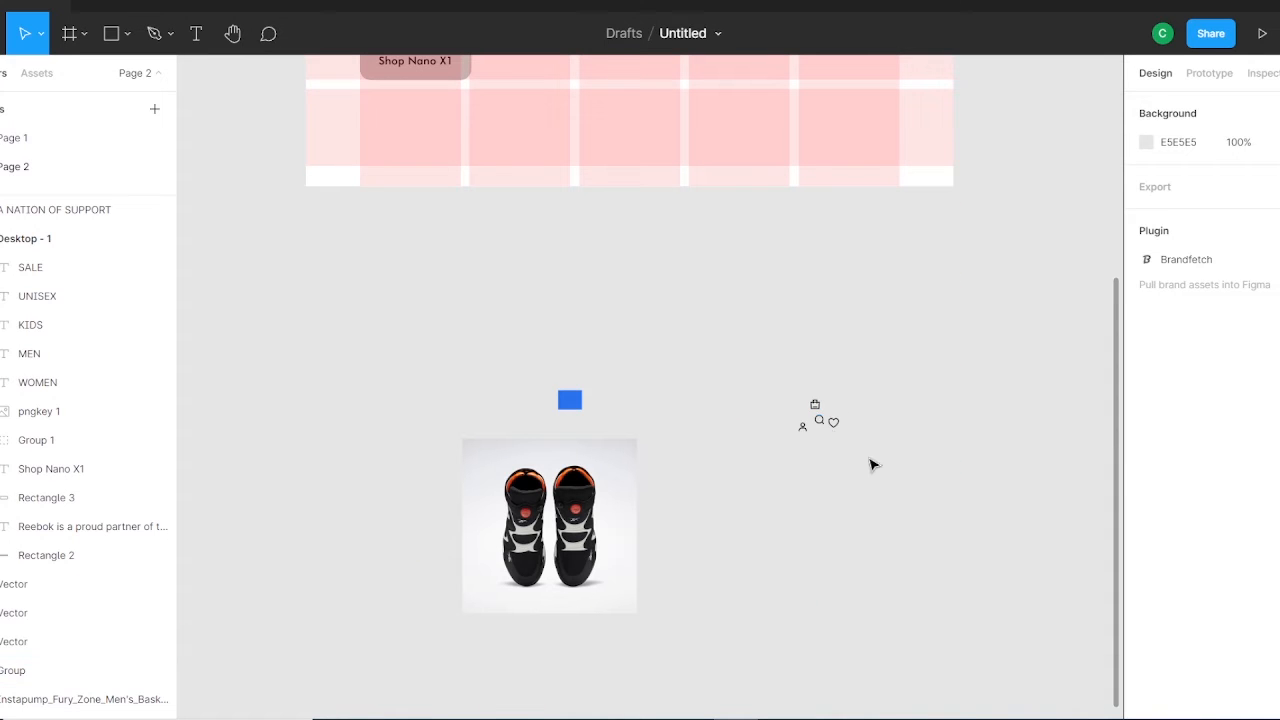
drag(872, 465, 807, 405)
drag(765, 194, 759, 116)
scroll(759, 116, up, 4)
drag(759, 520, 806, 257)
key(ctrl+plus)
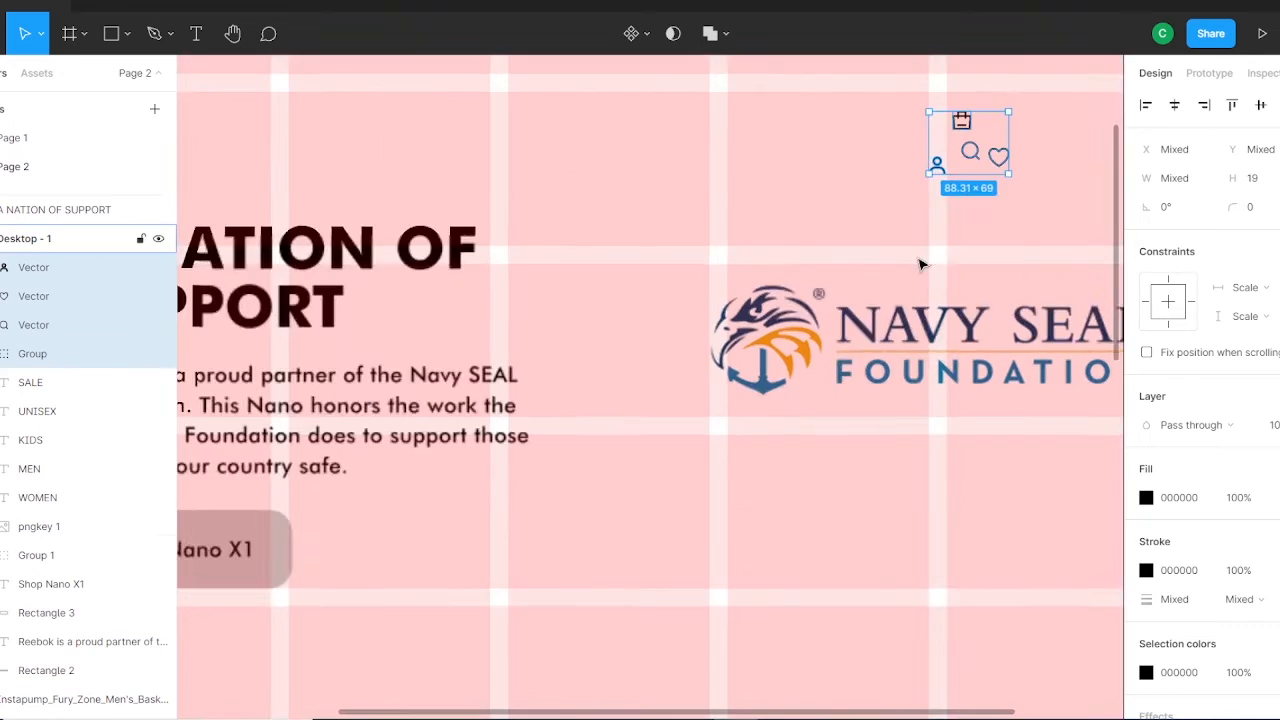
Step: Arrange the icons in one row in the order search, profile, heart, bag, spaced 39 px apart
click(920, 263)
scroll(800, 290, up, 2)
scroll(687, 314, right, 4)
drag(605, 313, 738, 322)
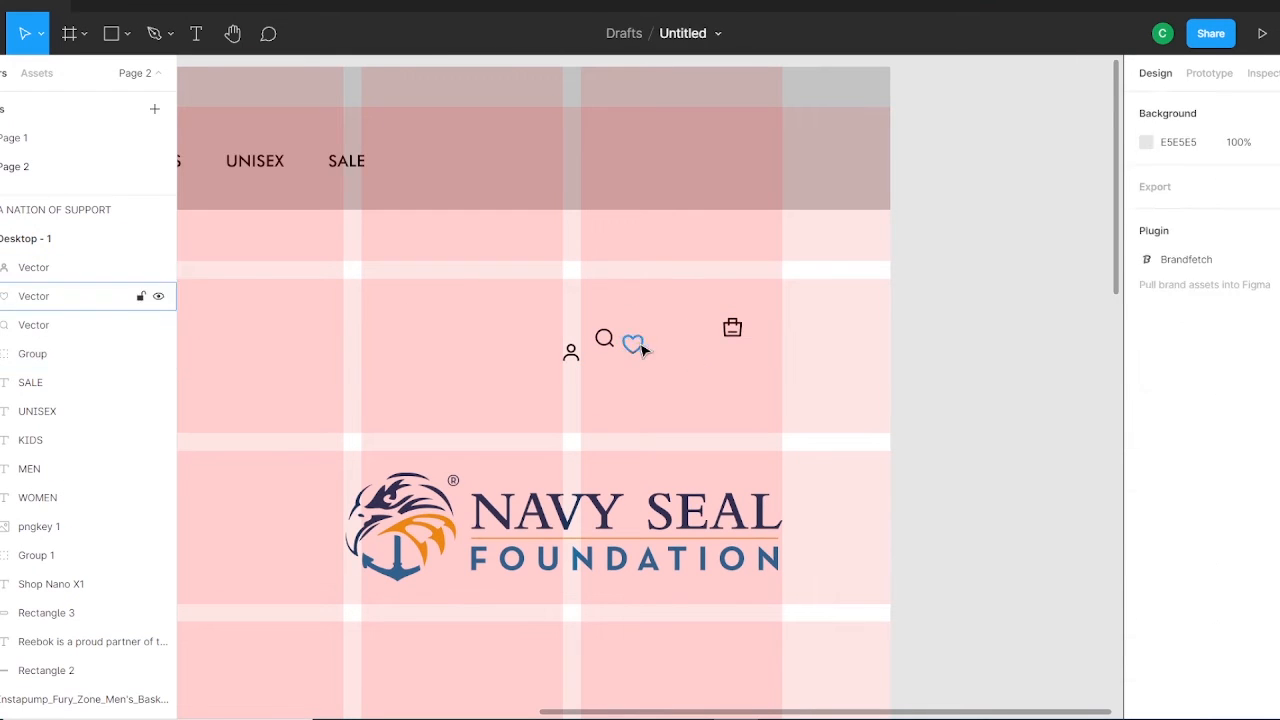
drag(634, 344, 686, 332)
mouse_move(572, 353)
mouse_down()
mouse_move(628, 330)
mouse_move(578, 340)
mouse_up()
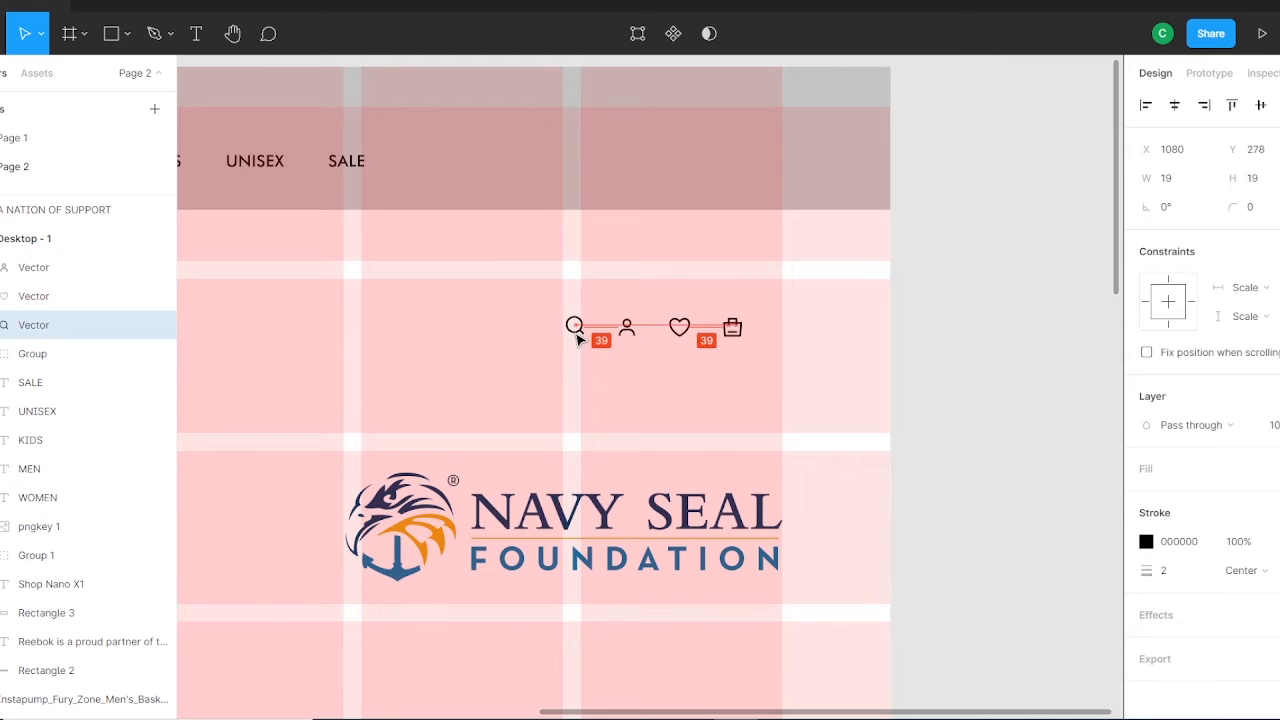
Step: Scale the bag, heart, profile and search icons proportionally to a height of 25 px
click(732, 327)
click(1274, 207)
click(681, 338)
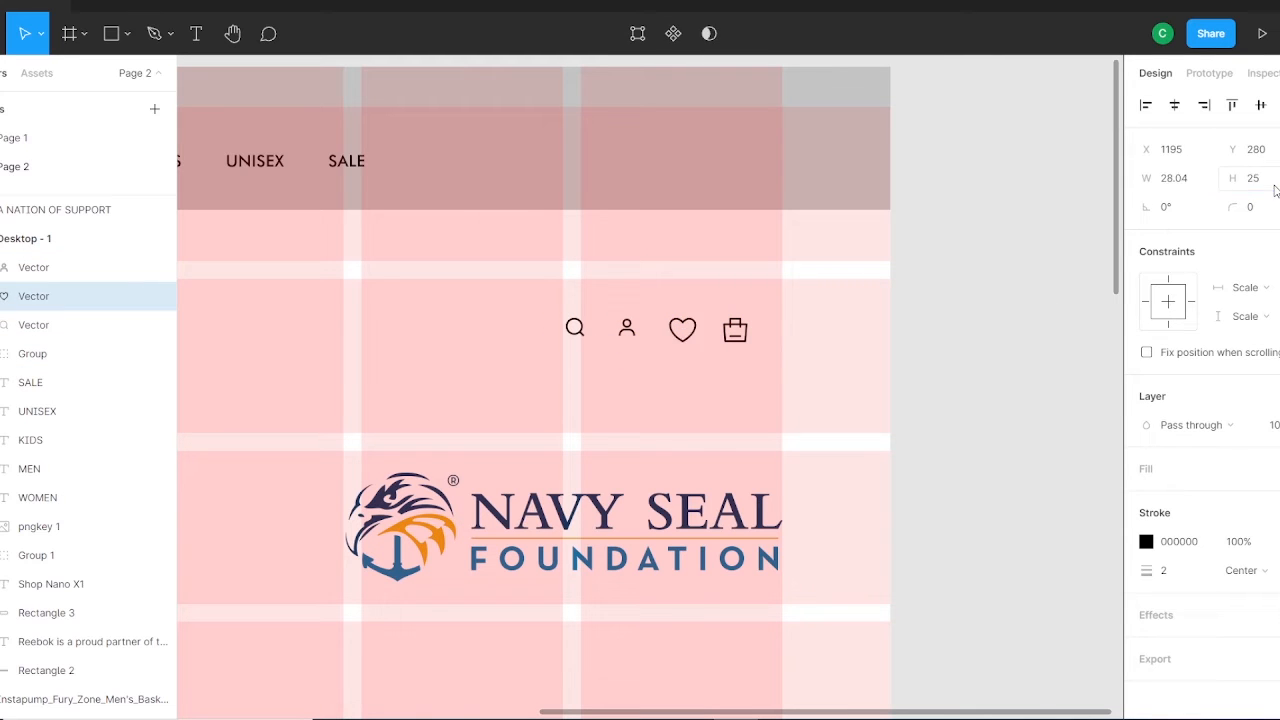
click(626, 328)
click(577, 330)
click(1256, 180)
text(25)
key(Return)
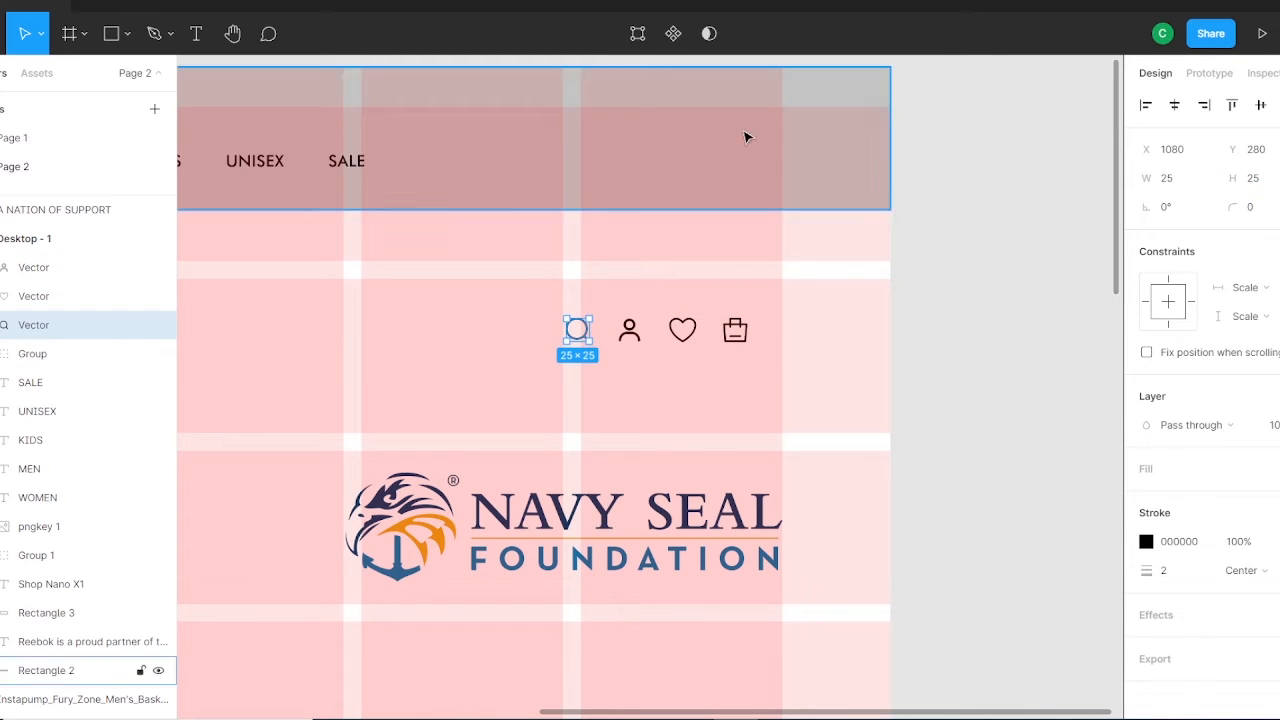
Step: Even out the gaps between the four icons and move the row into the header, ending at the last grid column's right edge
drag(584, 330, 569, 330)
drag(631, 334, 623, 336)
drag(684, 334, 678, 334)
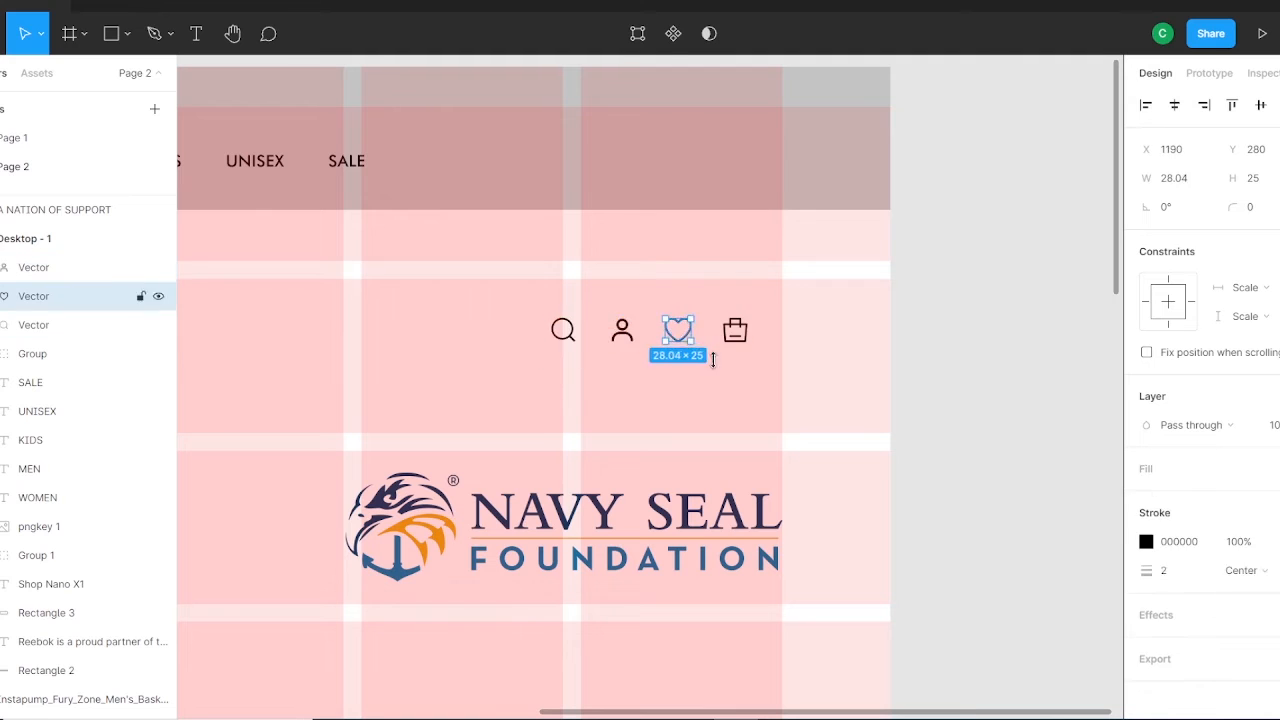
drag(766, 362, 546, 308)
drag(688, 338, 725, 168)
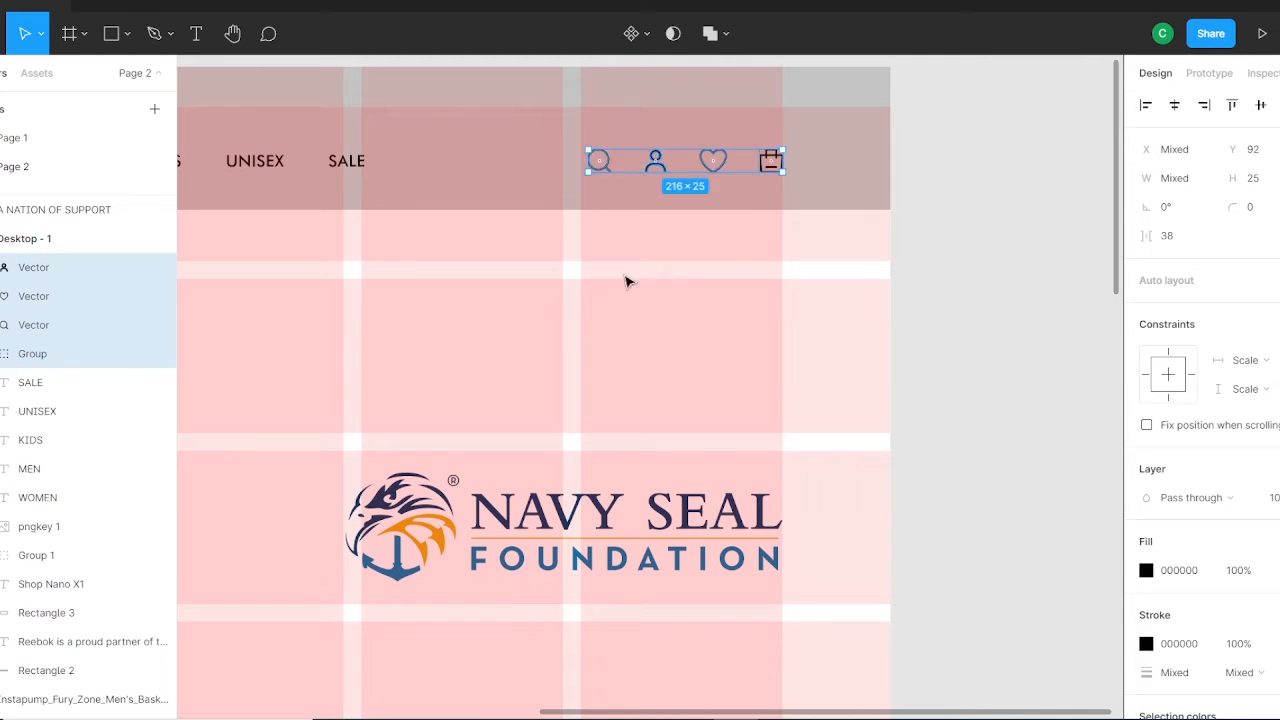
click(626, 280)
Step: Draw a horizontal line about 117 px long just below the header, near the search icon
click(127, 34)
click(82, 98)
drag(540, 287, 645, 287)
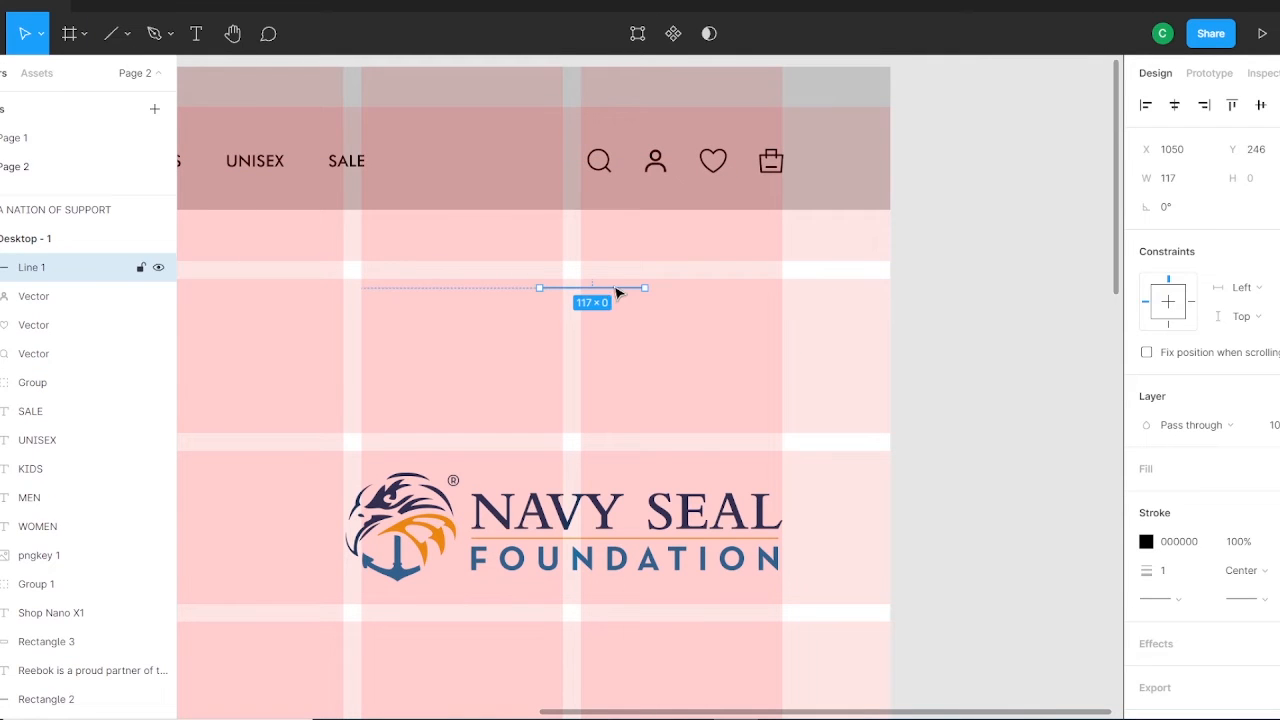
Step: Duplicate the SALE navigation label above the horizontal line and change the copy's text to "Search"
click(346, 160)
alt+drag(346, 160, 590, 270)
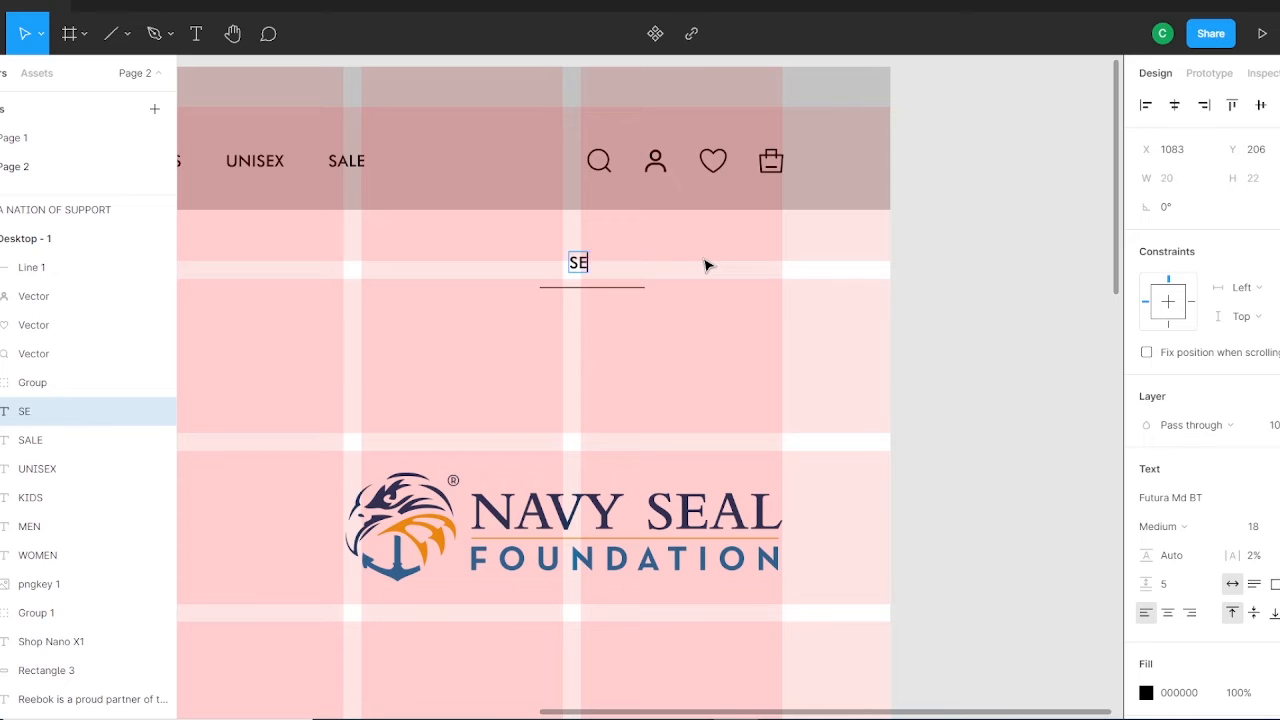
click(690, 330)
Step: Centre the Search label and the horizontal line on each other horizontally
drag(606, 265, 556, 169)
click(645, 325)
click(640, 287)
shift+click(592, 274)
click(1175, 105)
key(ctrl+g)
Step: Place the Search label and its underline, 85 px wide, in the header beside the search icon
click(554, 235)
double_click(554, 166)
right_click(554, 166)
click(553, 258)
click(553, 258)
right_click(554, 166)
click(555, 294)
scroll(553, 294, up, 3)
click(389, 345)
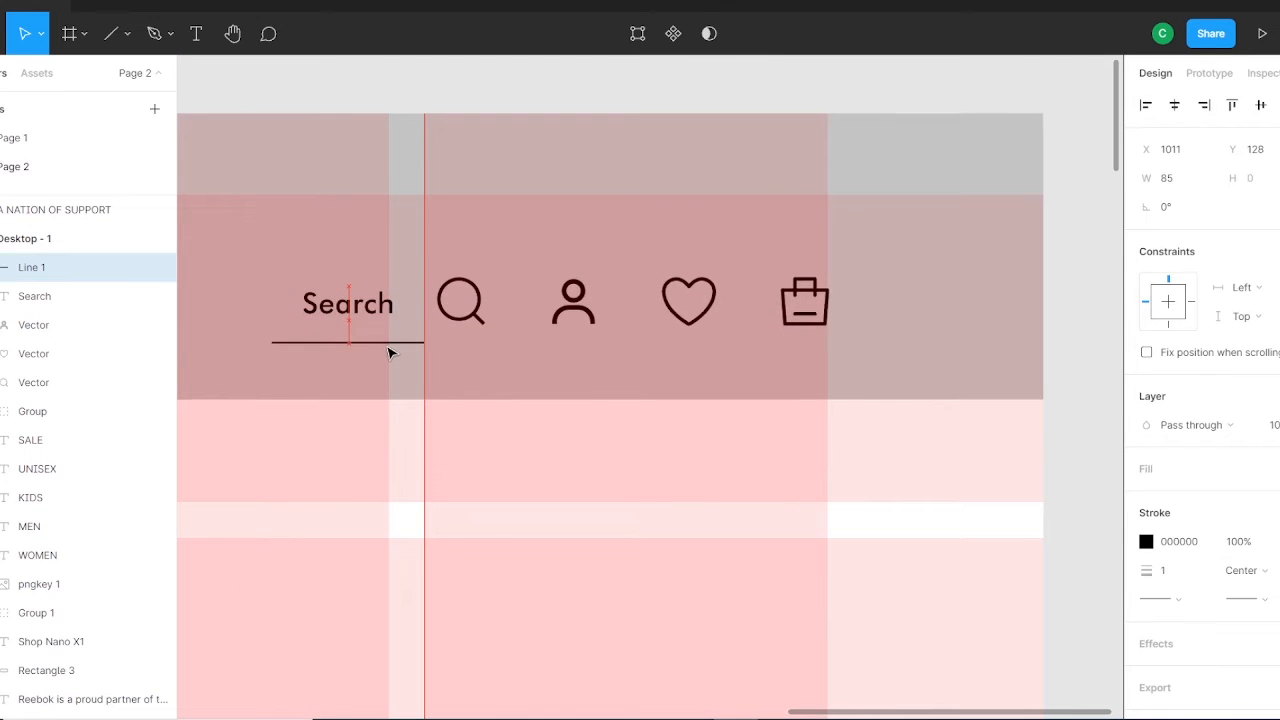
drag(352, 308, 350, 307)
click(648, 443)
Step: Duplicate the button rectangle with a slight offset down and to the right, and place the copy behind the original
scroll(655, 425, down, 6)
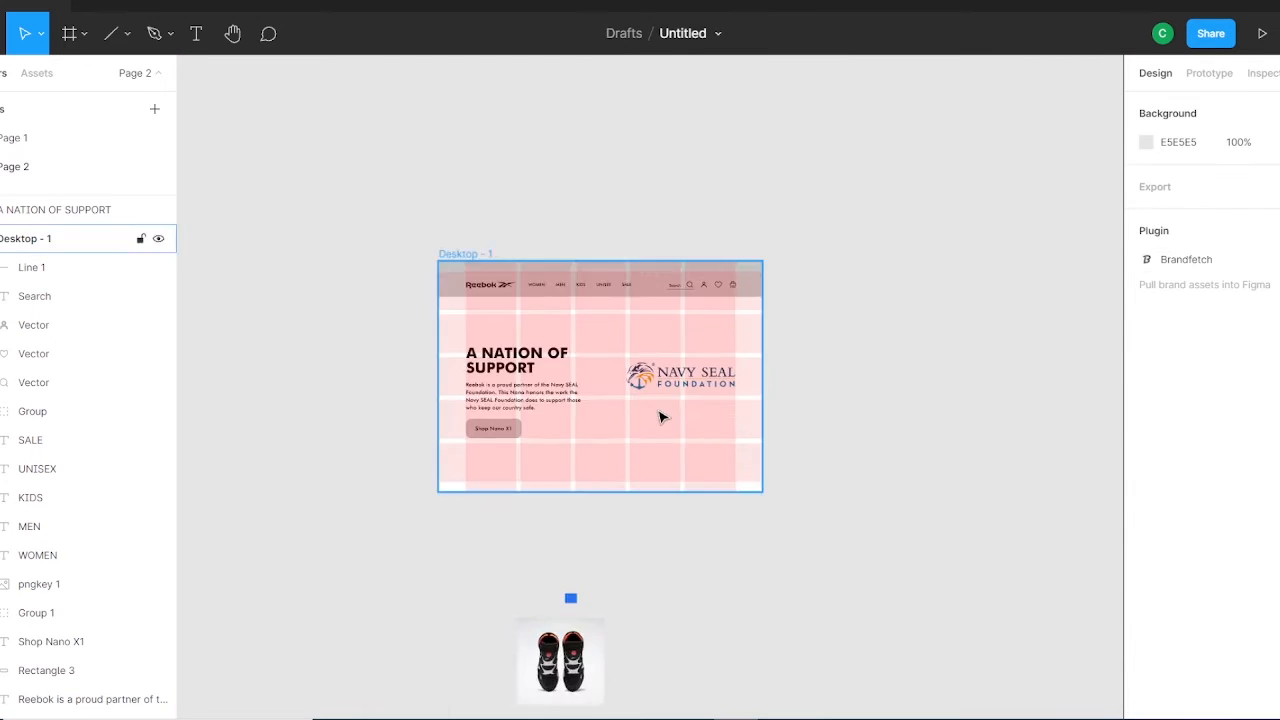
scroll(660, 418, up, 3)
click(374, 466)
key(ctrl+d)
key(Escape)
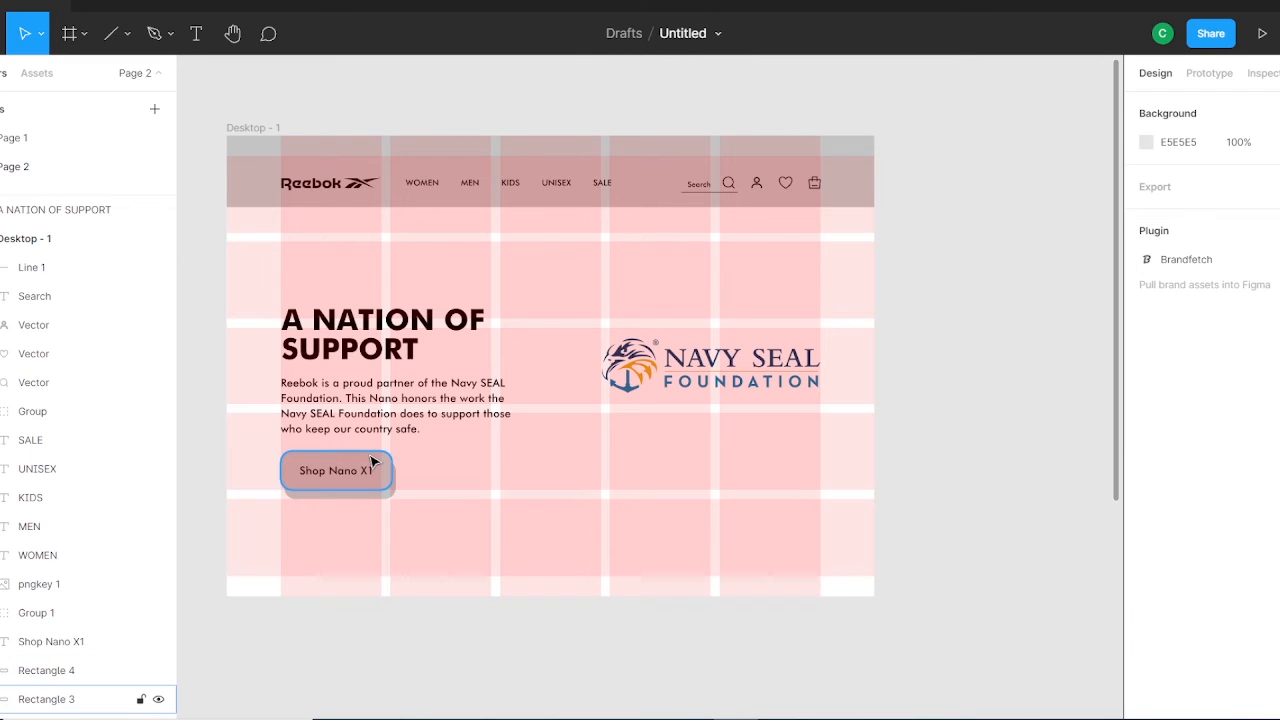
click(360, 497)
scroll(77, 560, down, 1)
drag(77, 560, 77, 576)
click(340, 535)
Step: Fill the front button rectangle with black and make its Shop Nano X1 text white
click(386, 464)
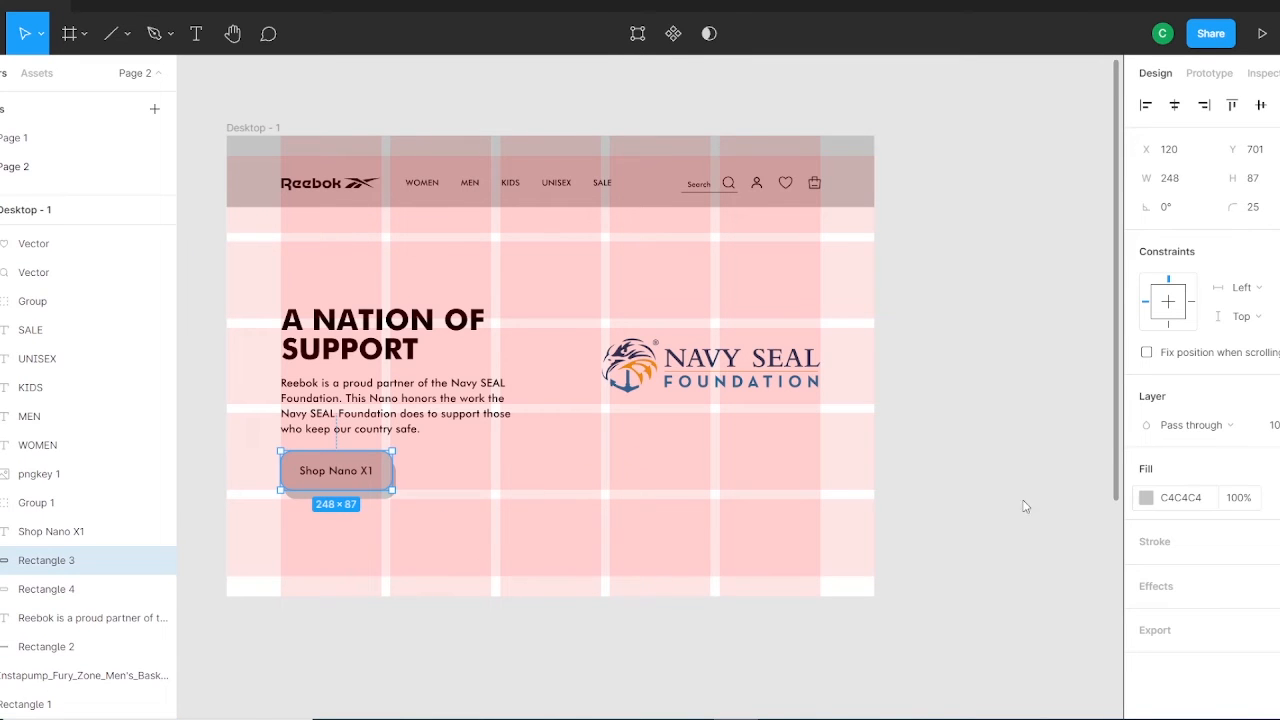
click(1147, 498)
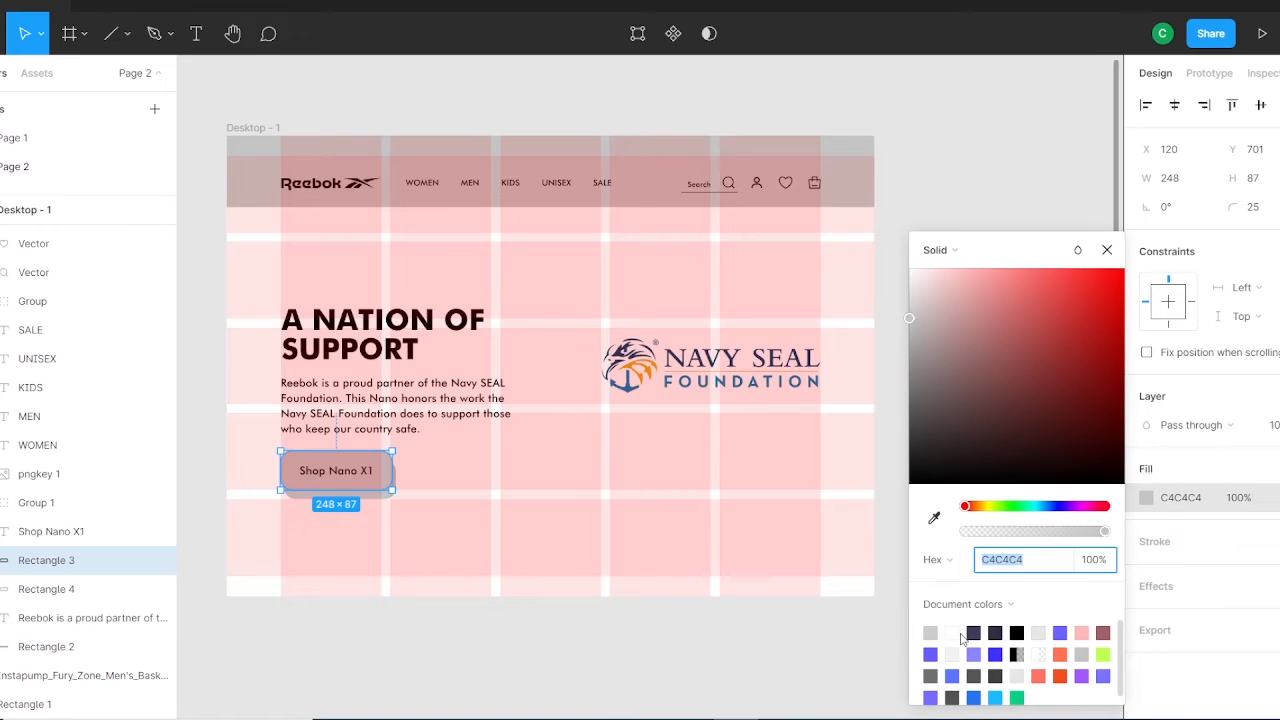
drag(928, 412, 903, 490)
click(337, 471)
click(1147, 692)
click(953, 633)
Step: Fill the offset rectangle behind the button with black (000000)
click(391, 499)
click(391, 501)
click(1147, 498)
drag(913, 341, 901, 492)
click(758, 519)
Step: Apply a layer blur to the black rectangle behind the button and lower its layer opacity to about 40%
click(1156, 587)
click(1175, 616)
click(1178, 637)
click(1146, 615)
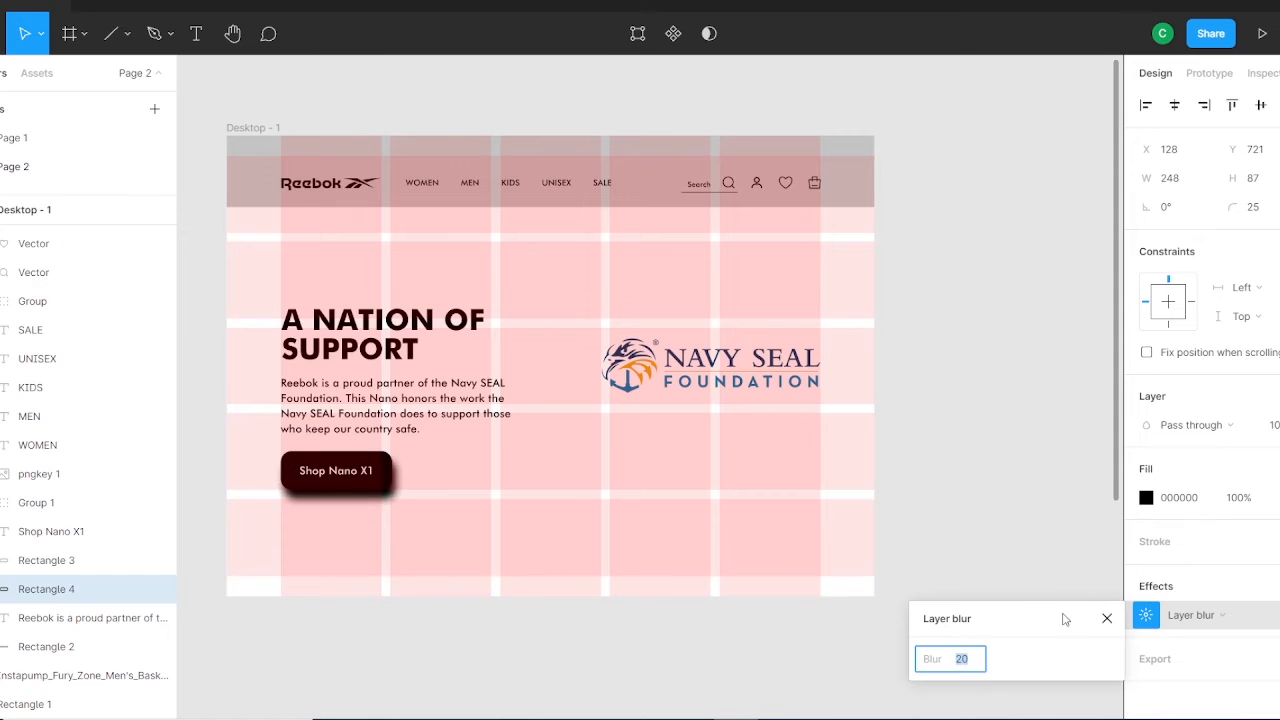
click(1270, 425)
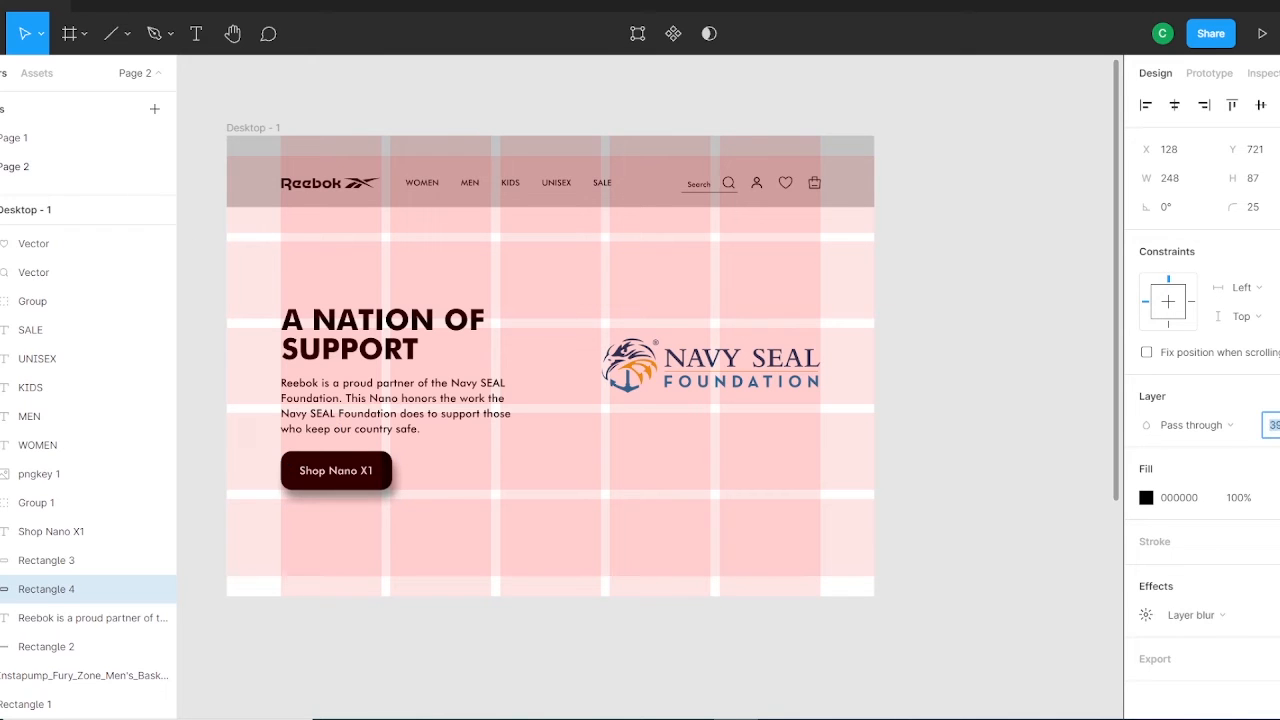
Step: Hide the frame's layout grids and refine the button's shadow rectangle to X 129, Y 714 with a layer blur of 35
click(258, 127)
key(ctrl+shift+4)
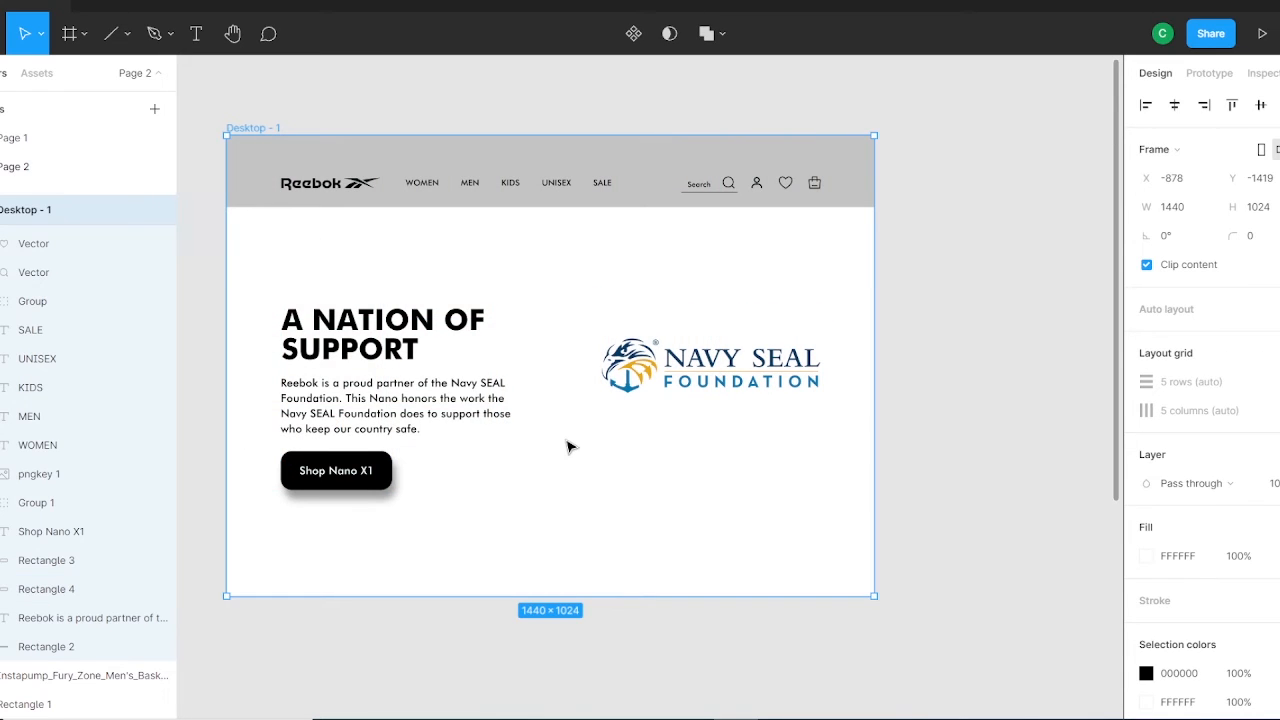
click(414, 506)
click(455, 514)
click(398, 508)
click(1147, 615)
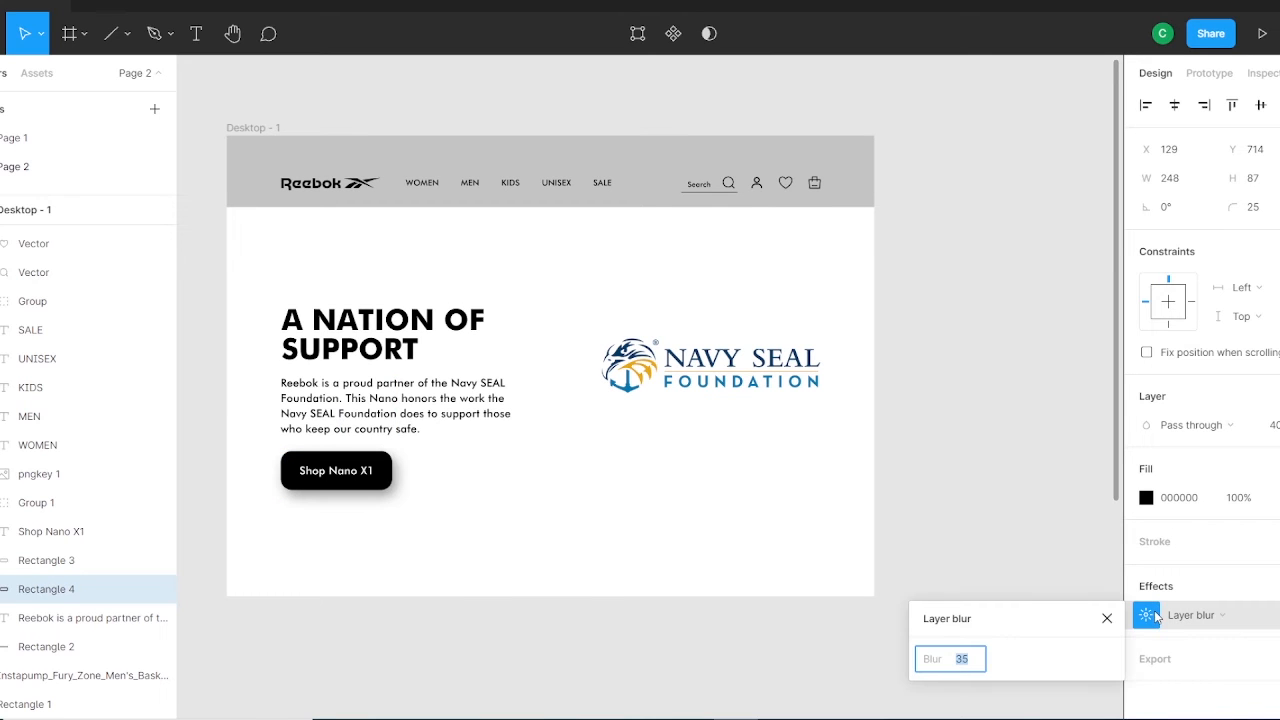
click(418, 498)
click(394, 503)
click(470, 503)
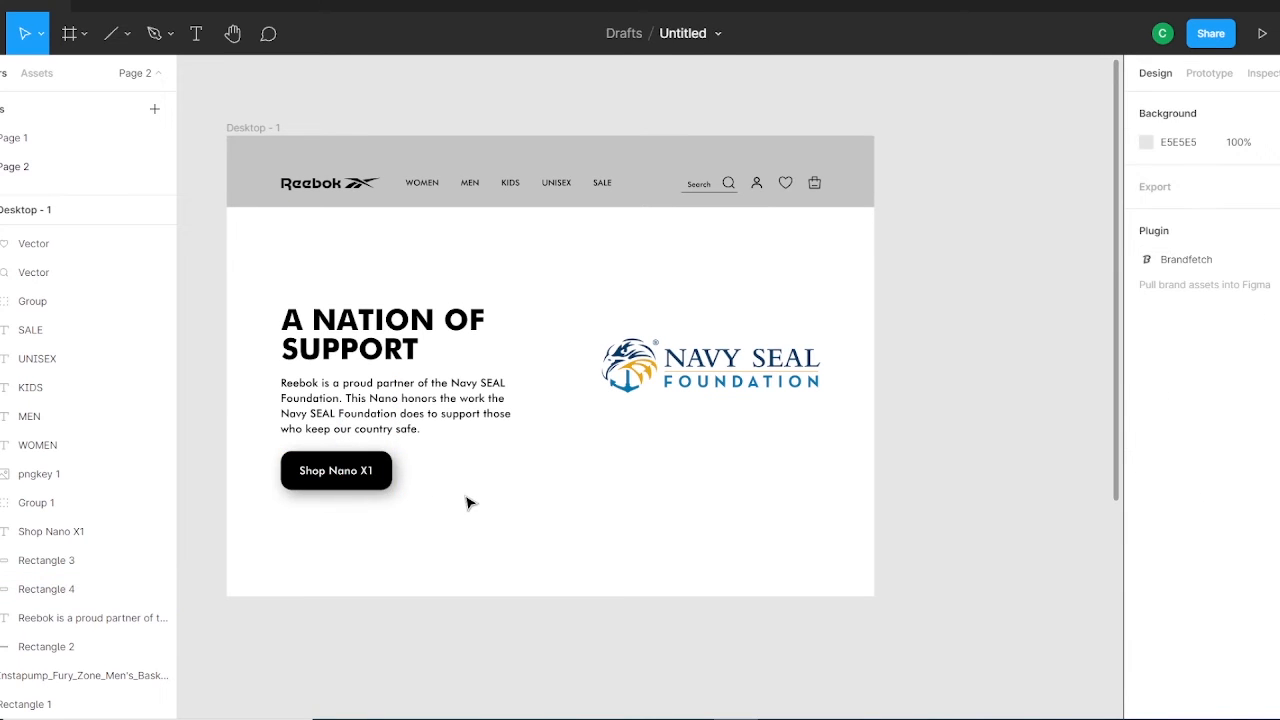
Step: Move the Navy SEAL Foundation logo down slightly and fill the header rectangle with white (FFFFFF)
drag(640, 371, 640, 383)
click(654, 190)
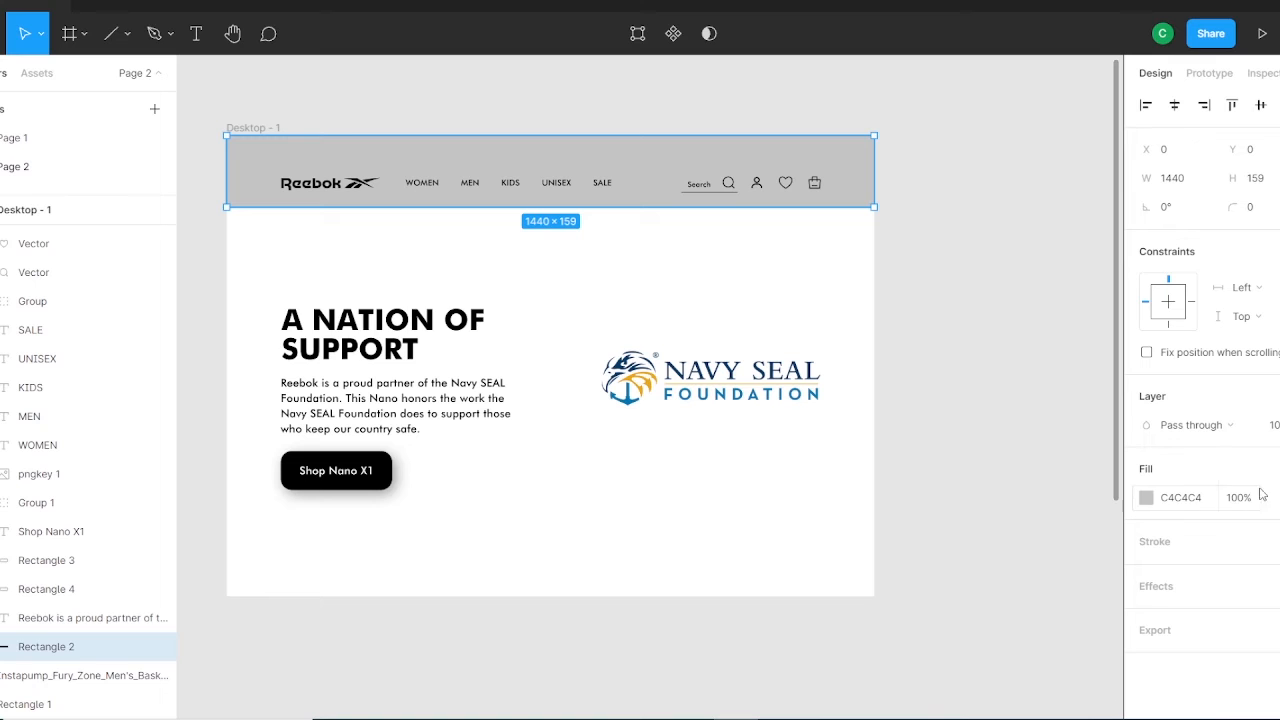
click(1143, 497)
drag(906, 314, 908, 268)
click(1107, 250)
Step: Add a drop shadow with a Y offset of 1 to the header rectangle
click(1144, 585)
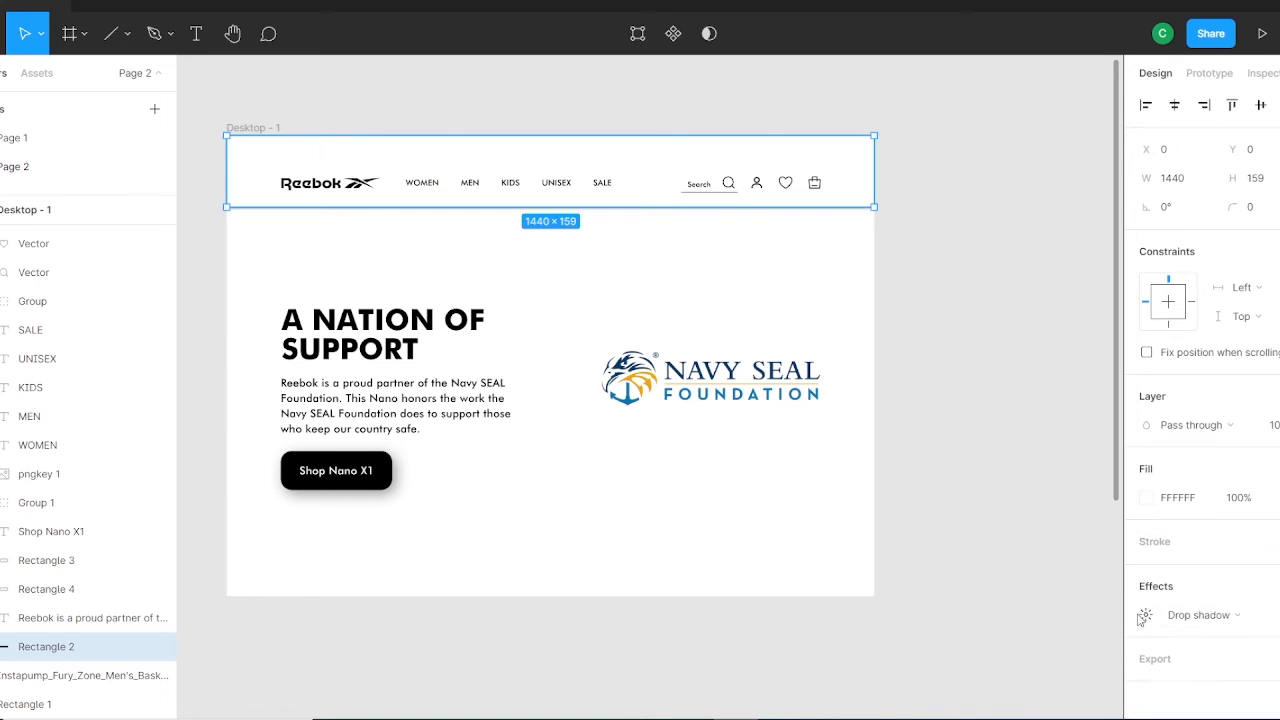
click(1145, 615)
key(Tab)
key(Down)
key(Down)
key(Down)
click(1040, 625)
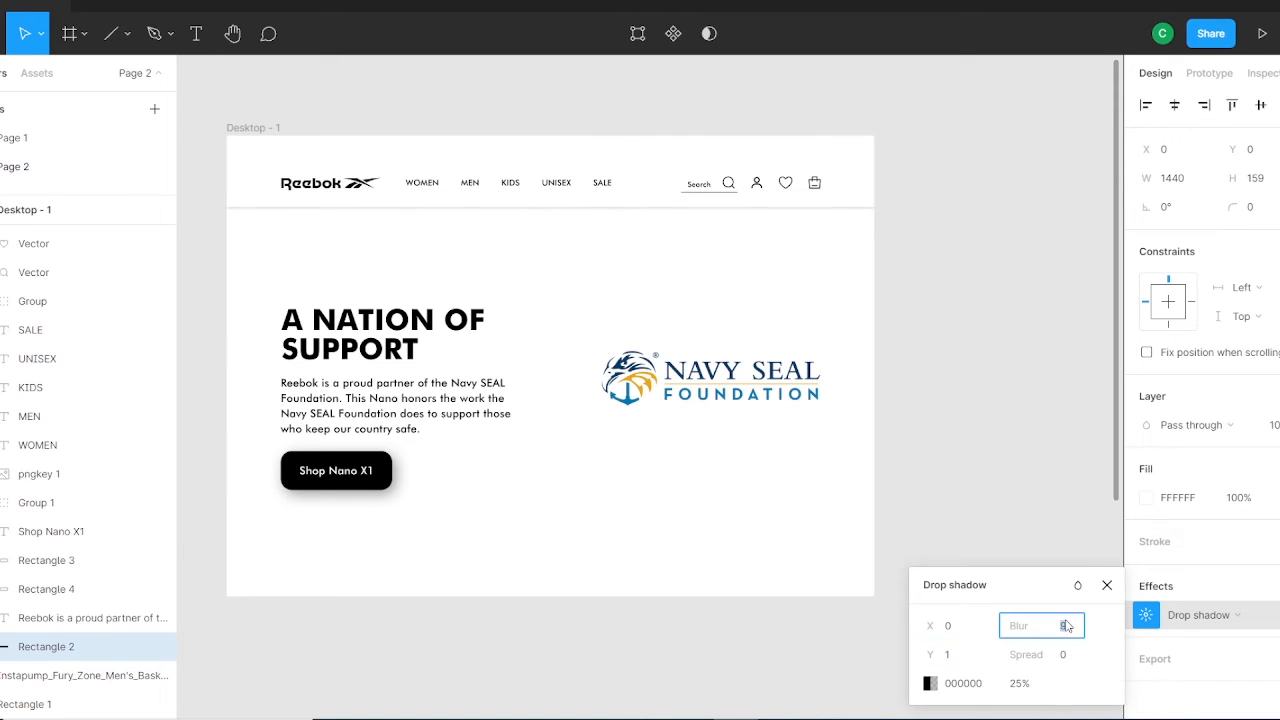
click(1106, 585)
click(997, 518)
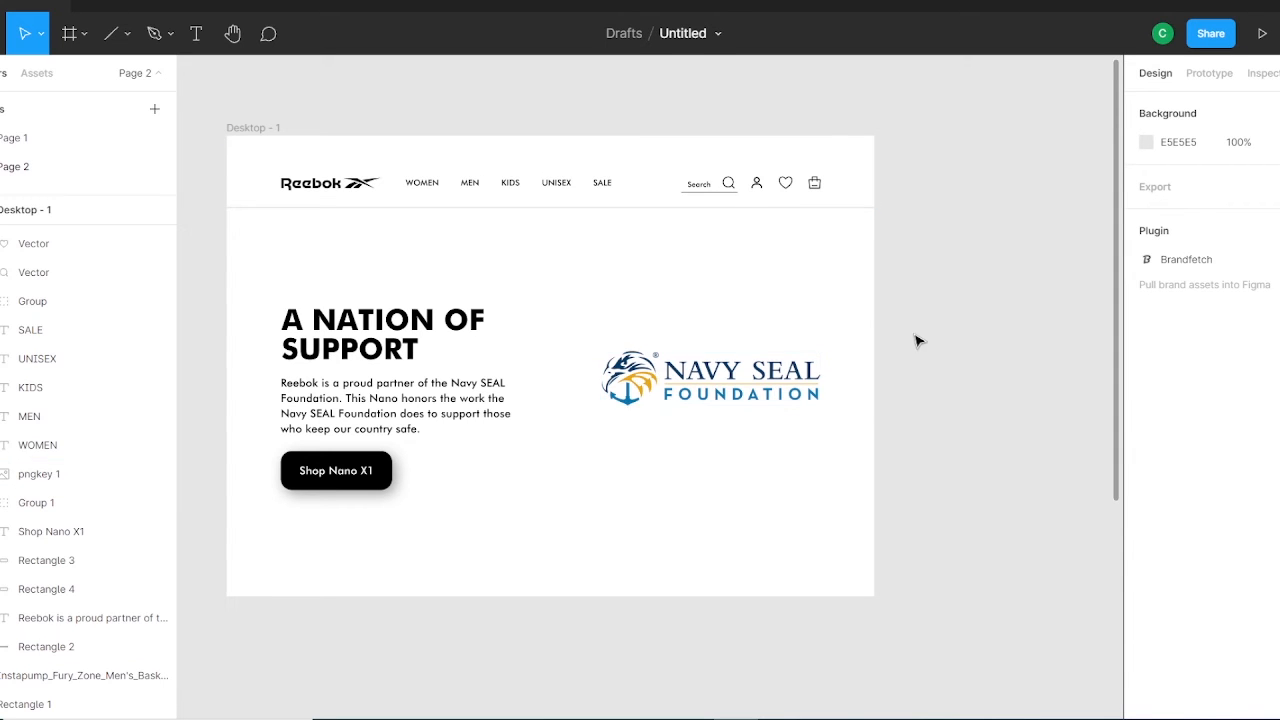
Step: Draw an ellipse about 658 × 618 around the Navy SEAL Foundation logo and move its layer behind the logo
click(126, 36)
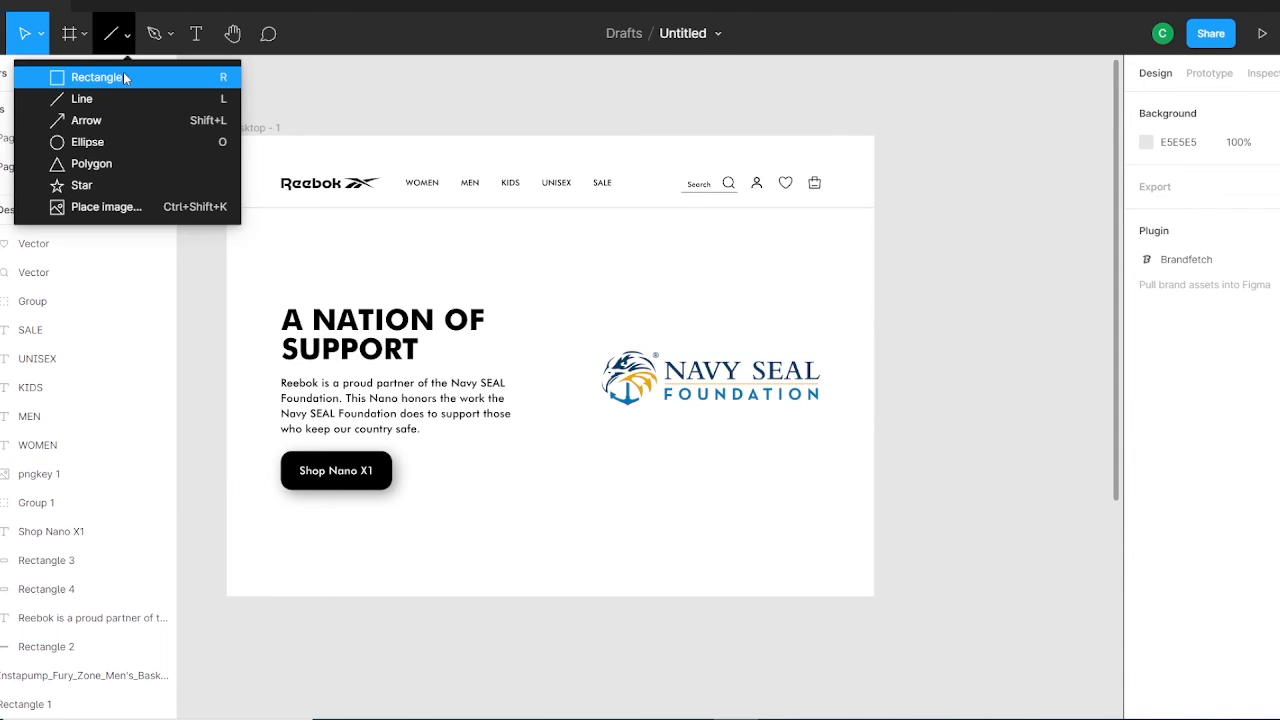
click(70, 137)
drag(559, 262, 858, 546)
drag(769, 478, 760, 455)
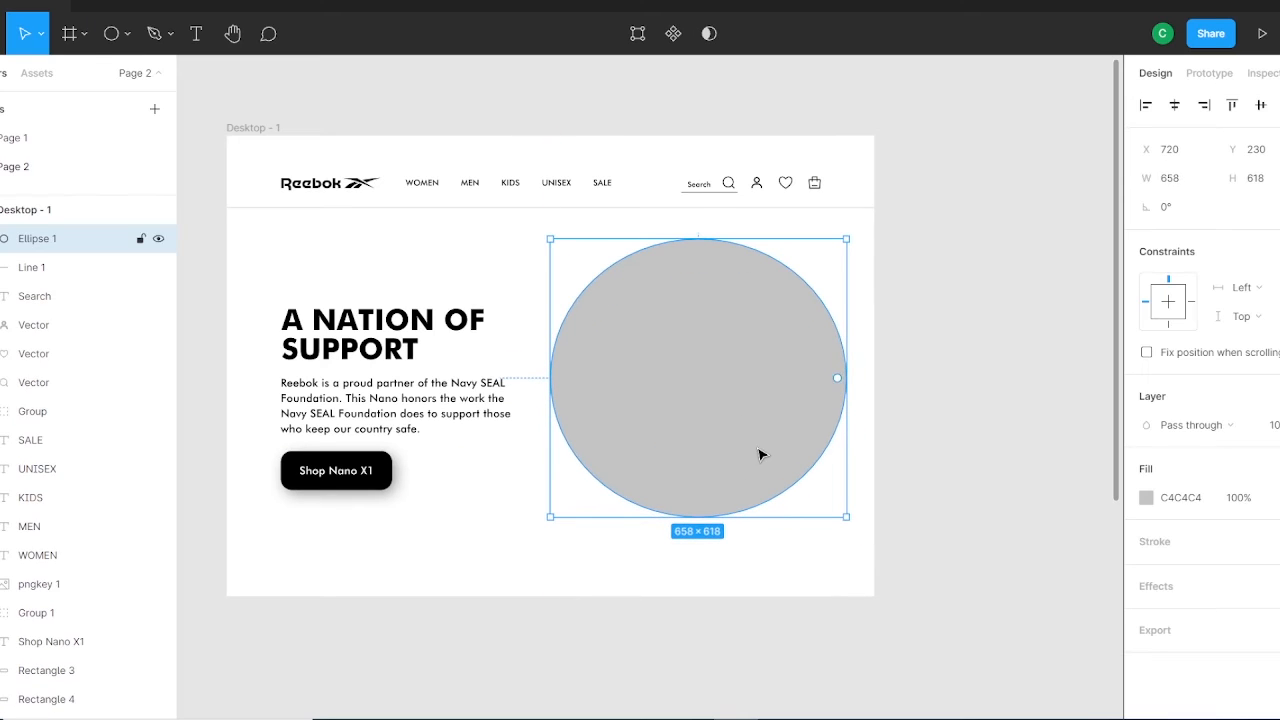
drag(57, 643, 70, 640)
Step: Fill the ellipse behind the logo with black (000000)
click(1148, 499)
drag(940, 455, 910, 486)
click(1108, 249)
Step: Apply a layer blur of 201 to the black ellipse
click(1205, 593)
click(1196, 615)
click(1190, 638)
click(1147, 616)
key(Up)
key(Up)
key(Up)
key(Up)
key(Up)
key(Up)
key(Up)
key(Up)
key(Up)
key(Up)
key(Up)
key(Up)
key(Up)
key(Up)
key(Up)
key(Up)
key(Up)
key(Up)
key(Up)
key(Up)
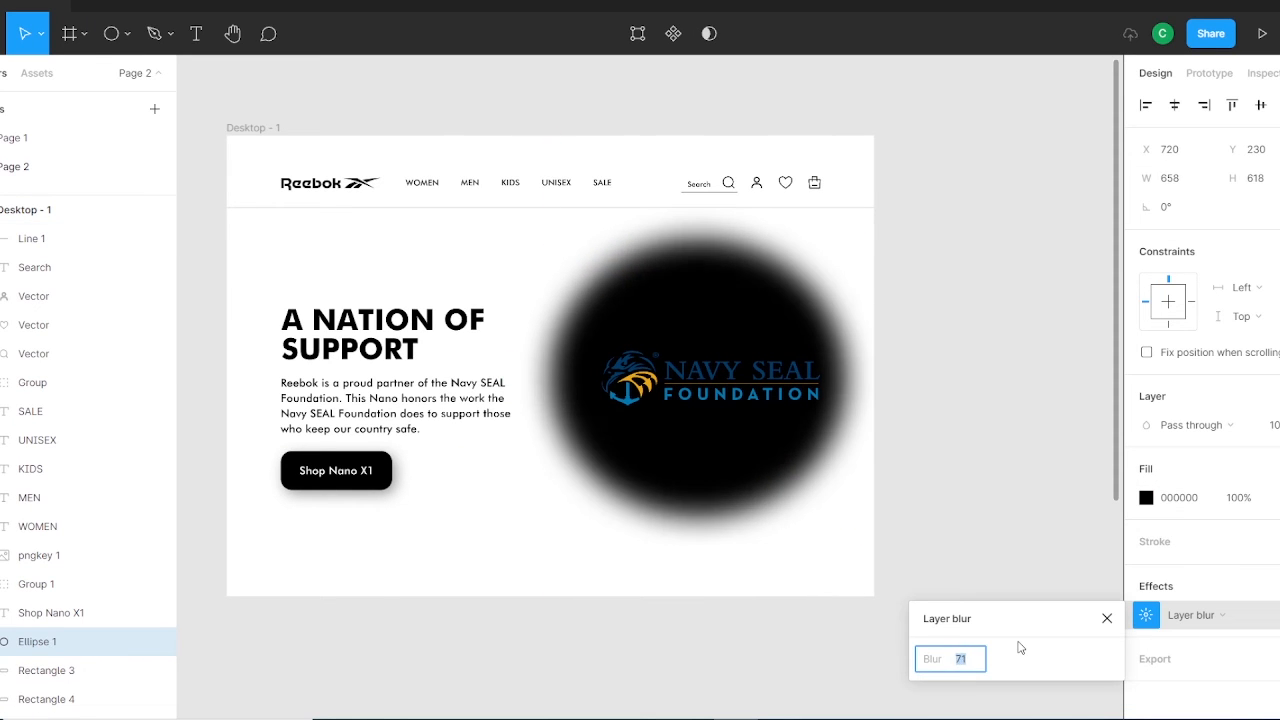
text(201)
key(Return)
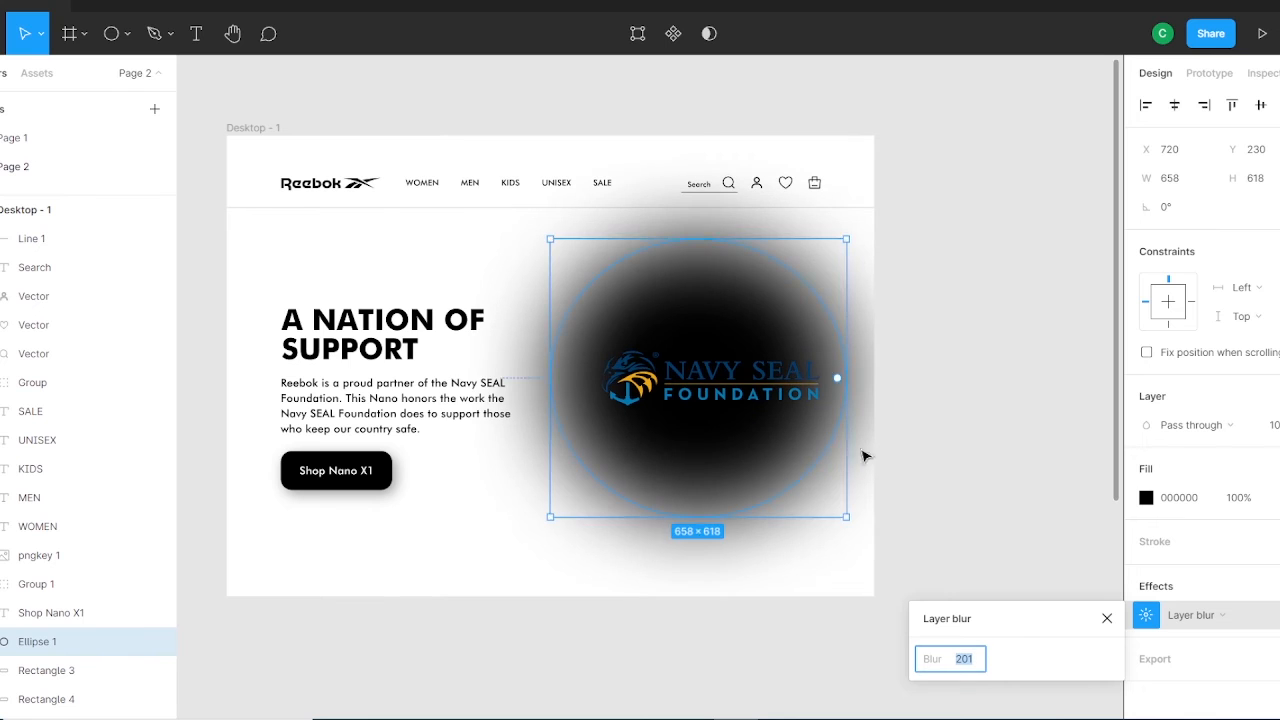
Step: Shrink the blurred ellipse about its centre to about 416 × 390 and set its layer blur to 500
drag(846, 517, 792, 465)
text(500)
key(Return)
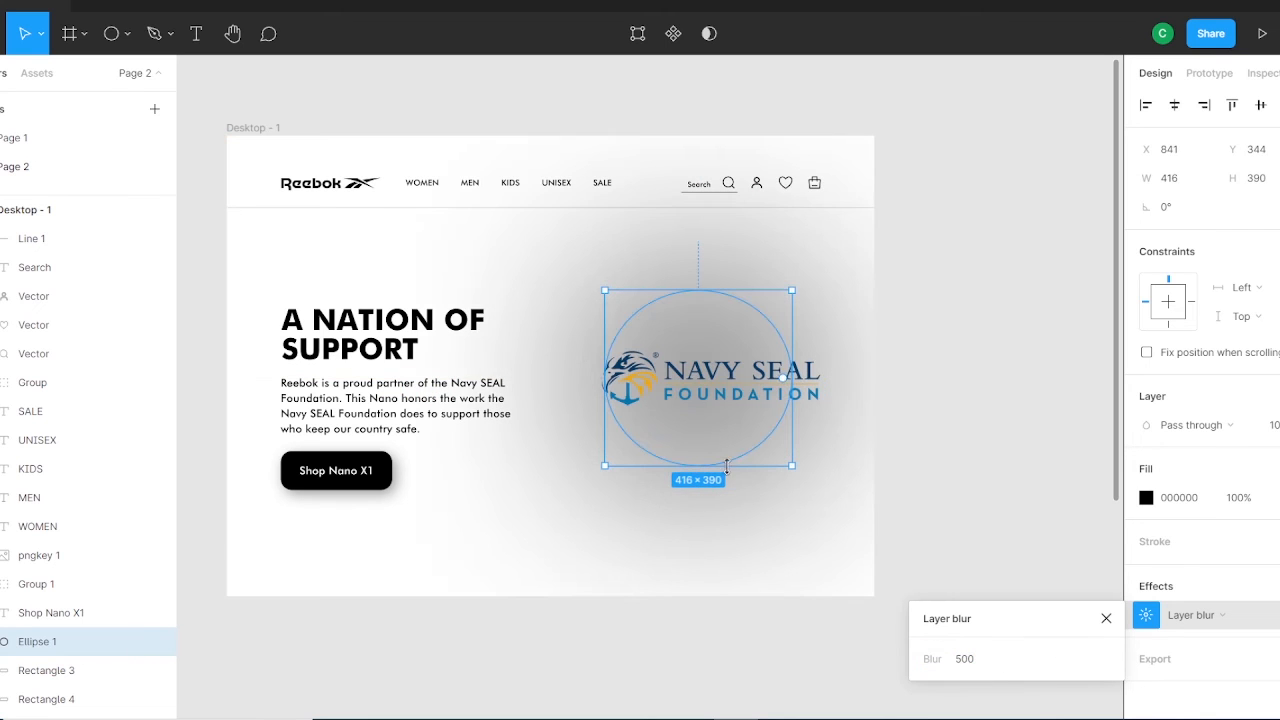
Step: Lower the blurred ellipse's layer opacity to 12%
key(Down)
key(Down)
key(Down)
key(Down)
key(Down)
key(Down)
key(Down)
key(Down)
key(Down)
key(Down)
key(Down)
key(Down)
key(Down)
key(Down)
key(Down)
key(Down)
key(Down)
key(Down)
key(Down)
key(Down)
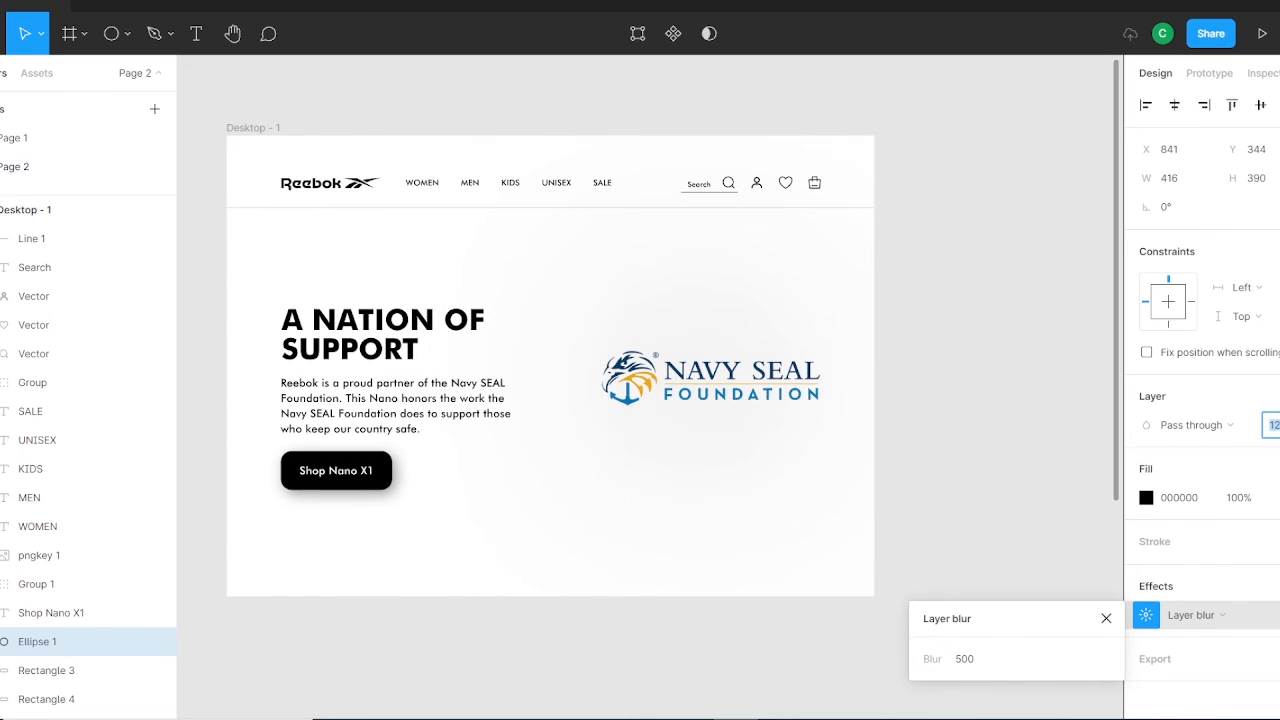
Step: Move the blurred ellipse toward the frame's lower right corner and set its layer opacity to 25%
drag(693, 442, 799, 519)
key(Up)
key(Up)
key(Up)
key(Up)
key(Up)
key(Up)
key(Up)
key(Up)
key(Up)
key(Up)
key(Up)
key(Up)
key(Up)
key(Return)
Step: Send the blurred ellipse behind the header rectangle and place a duplicate over the frame's lower left corner
scroll(36, 663, down, 1)
drag(37, 529, 50, 658)
drag(790, 477, 272, 580)
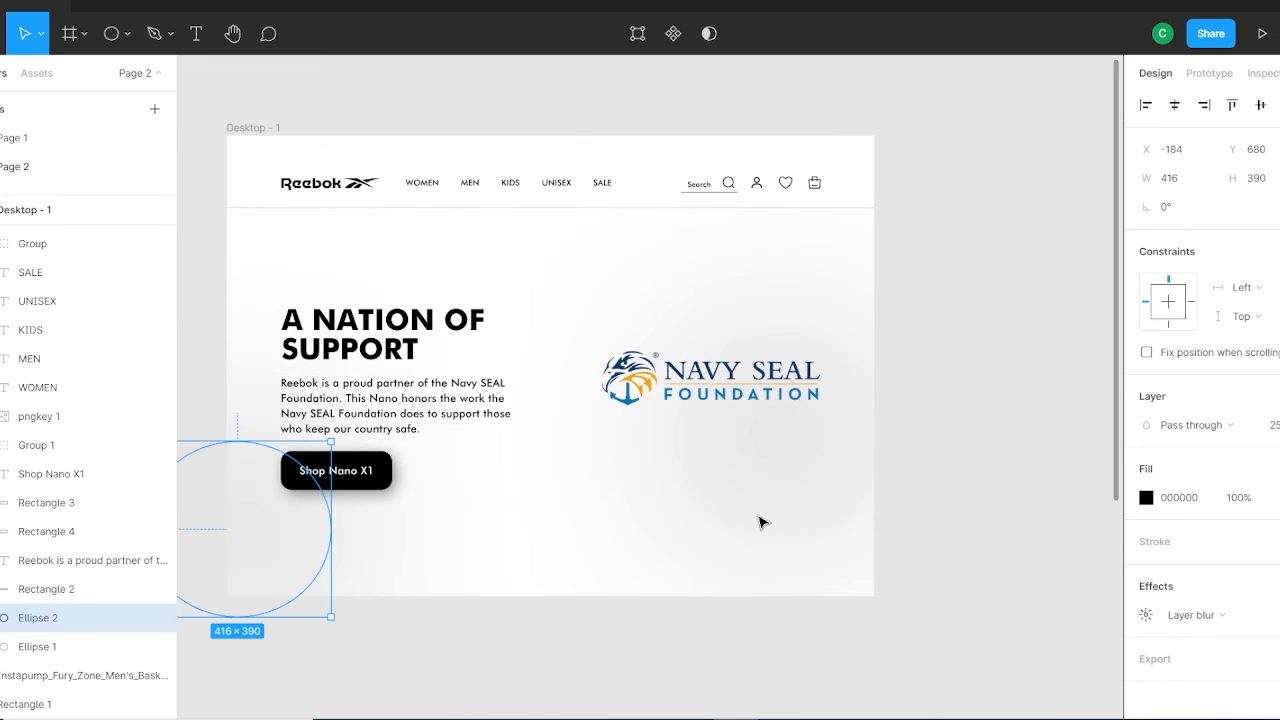
Step: Shift the blurred ellipse behind the logo slightly to the left
click(854, 491)
click(1017, 277)
click(740, 490)
drag(686, 468, 650, 468)
click(967, 297)
Step: Try moving the duplicate blurred ellipse up to the header and raising its layer toward the front of the frame
click(292, 572)
click(320, 200)
click(40, 618)
drag(271, 551, 340, 193)
drag(68, 589, 70, 235)
drag(334, 242, 655, 250)
click(946, 211)
Step: Undo the last moves and layer reordering of the blurred ellipses
key(ctrl+z)
key(ctrl+z)
key(ctrl+z)
key(ctrl+z)
click(936, 510)
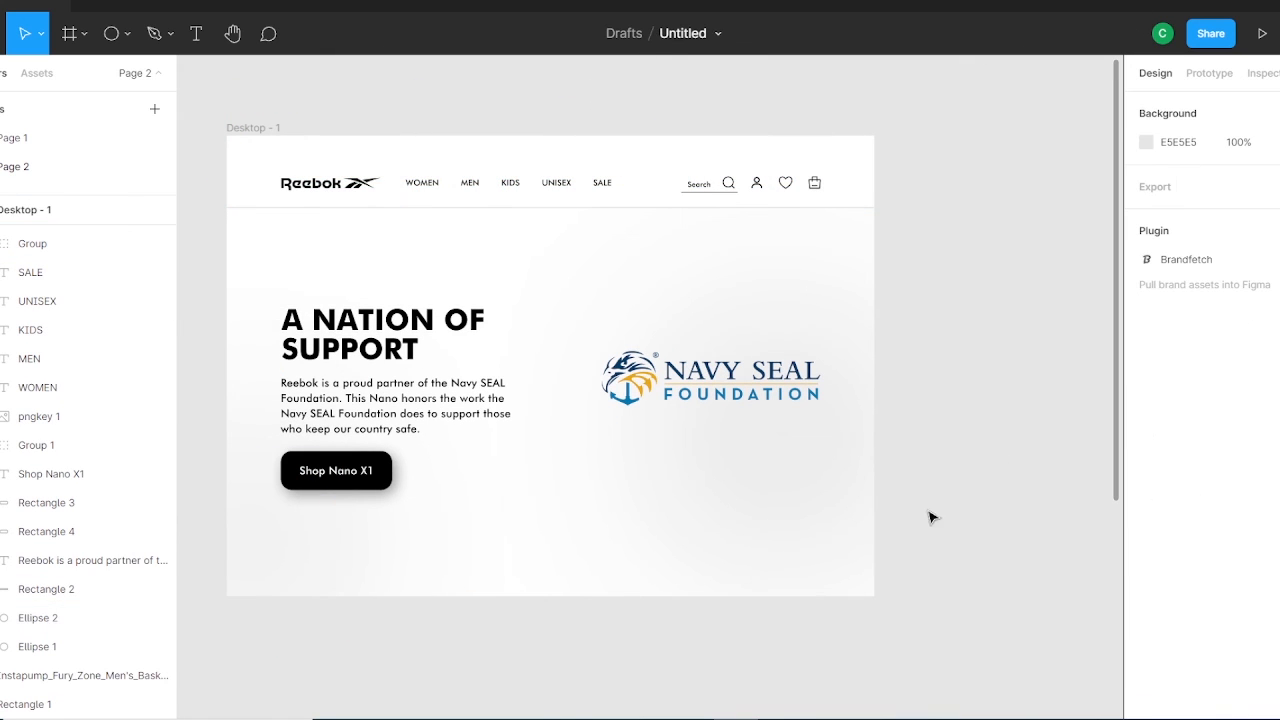